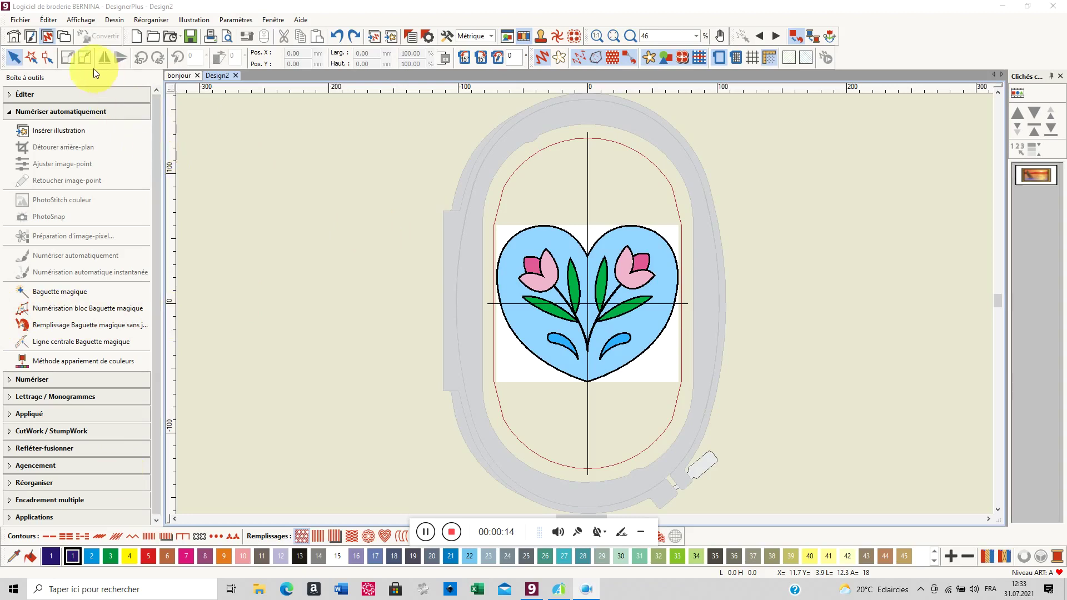
Delete the existing tulip heart picture from the hoop
click(511, 234)
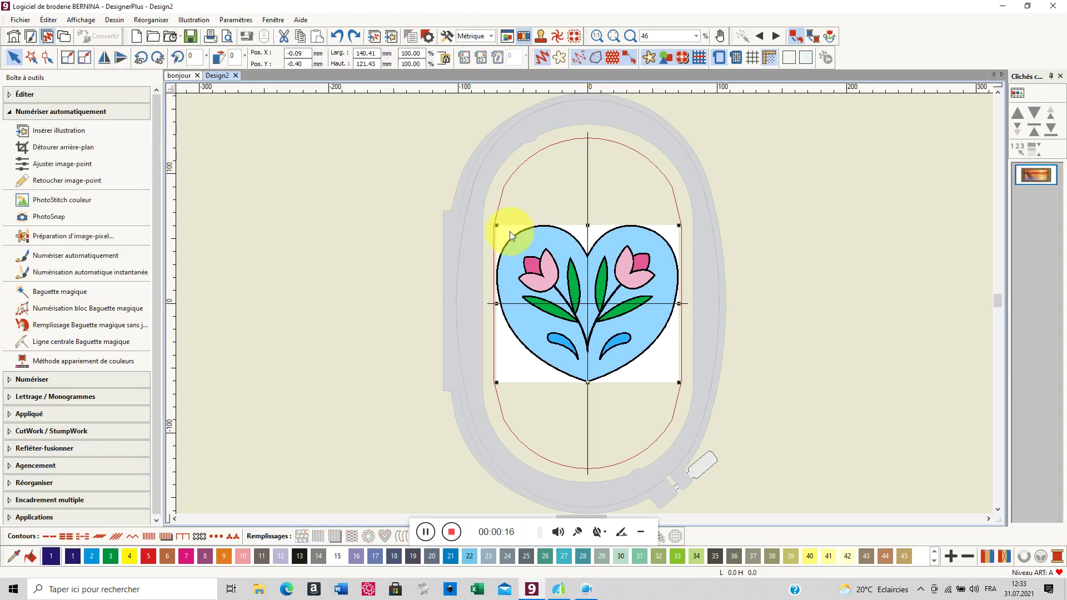
key(Delete)
click(46, 5)
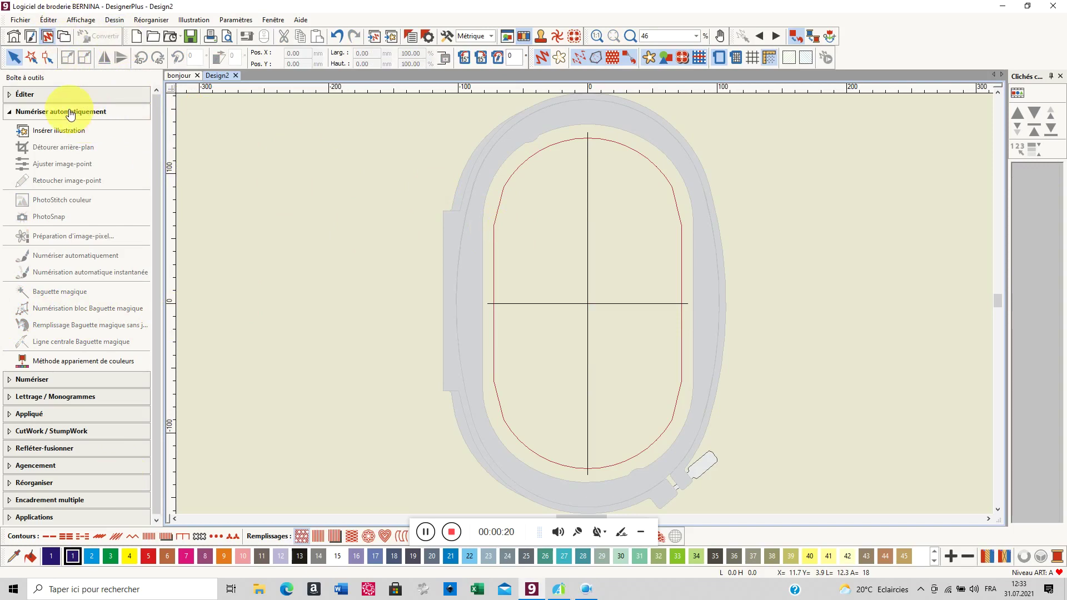
Insert the illustration "tulip heart" from the Images folder into the design
click(62, 132)
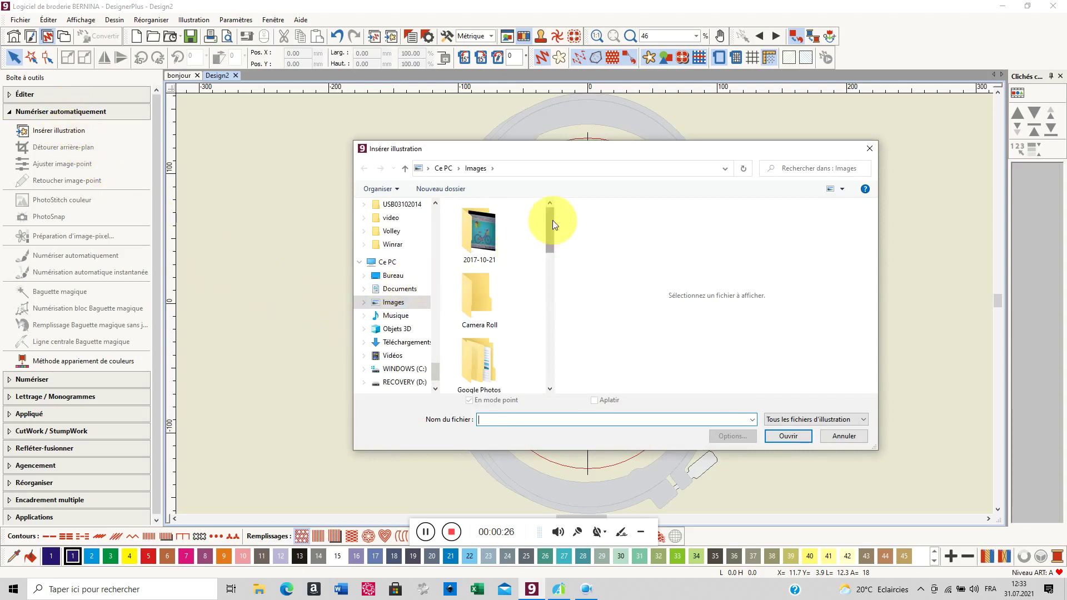
drag(552, 220, 572, 362)
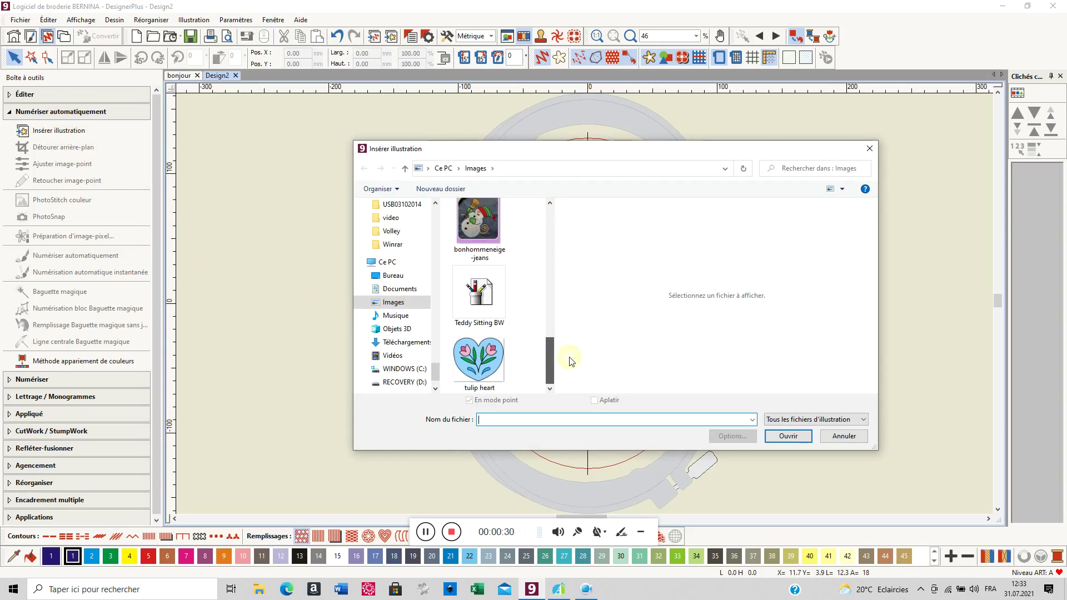
click(478, 360)
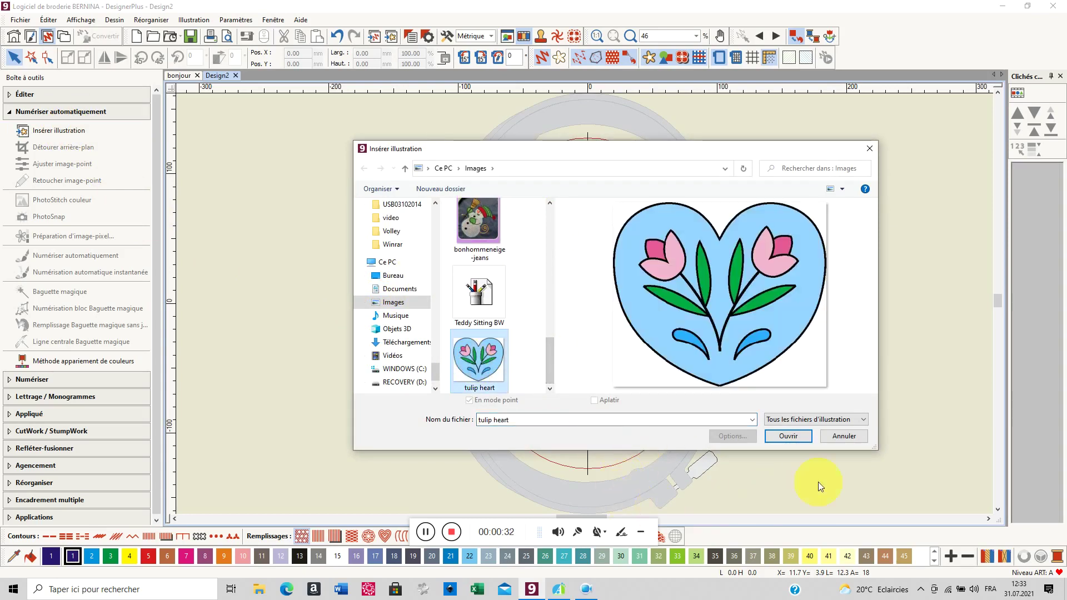
click(798, 439)
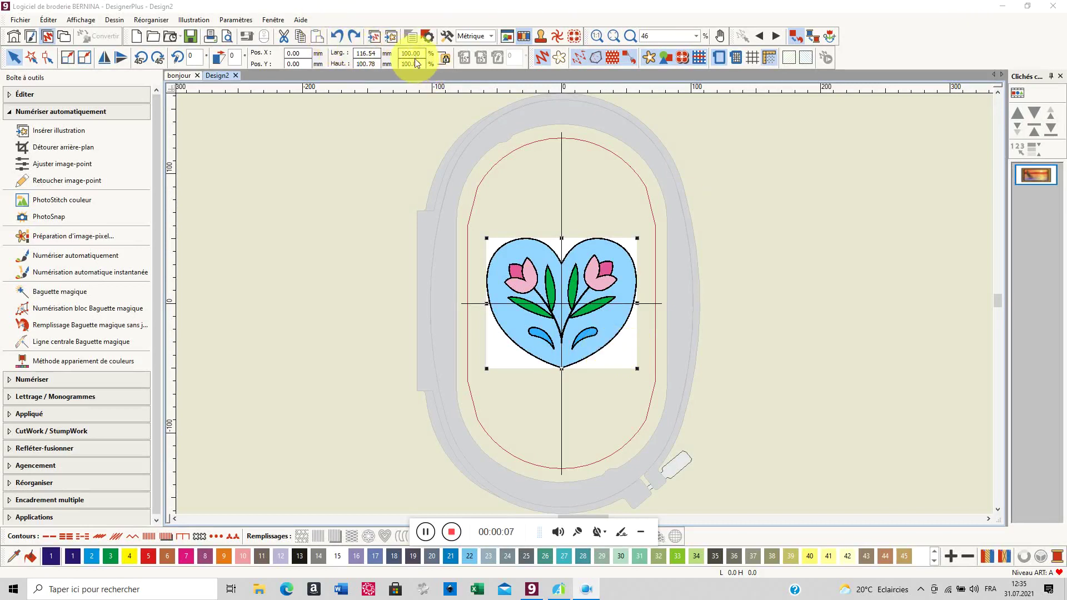
Enlarge the heart picture in two increments to about 141 mm wide and move it back near the hoop's centre
click(65, 60)
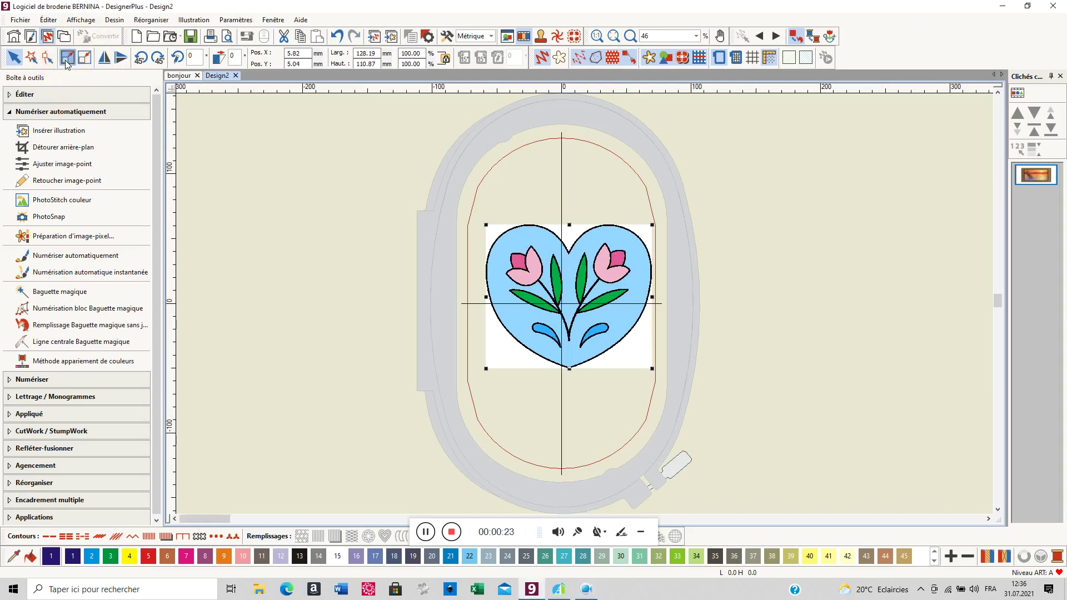
click(65, 60)
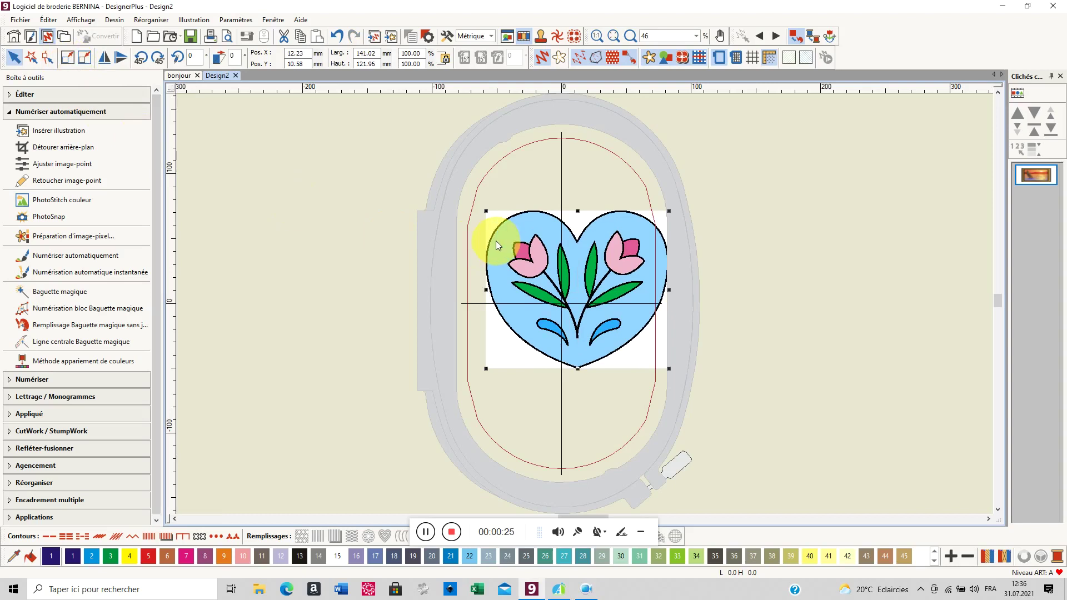
drag(496, 241, 484, 248)
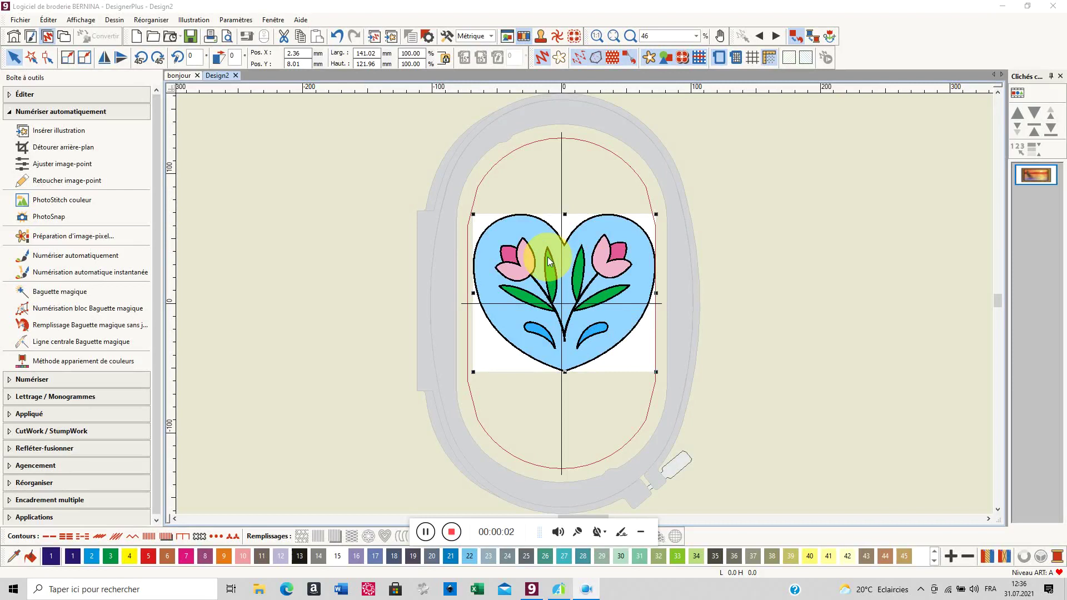
click(511, 158)
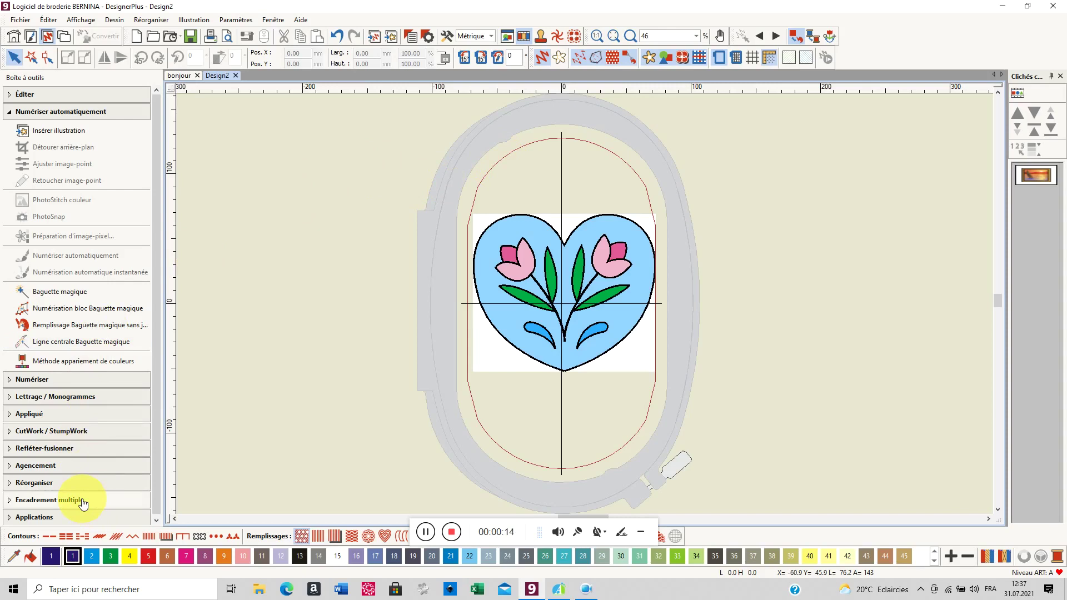
Rotate the hoop clockwise in increments until it lies horizontally around the heart picture
click(481, 62)
click(481, 61)
click(482, 62)
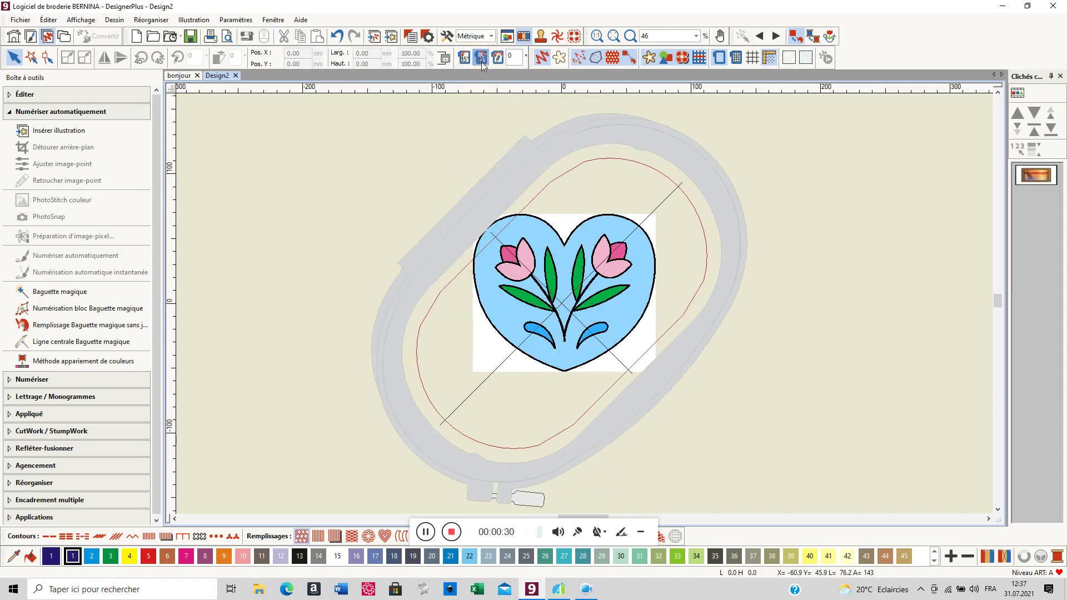
click(481, 62)
click(481, 62)
click(481, 62)
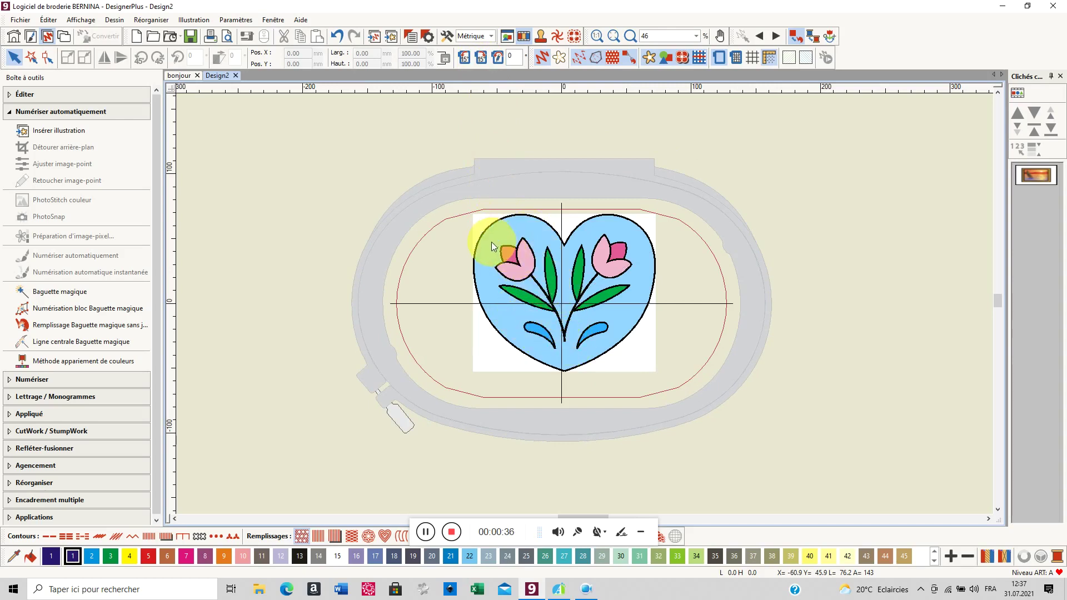
Enlarge the heart picture in two further increments to about 171 mm wide, recentring it within the horizontal hoop
drag(488, 239, 483, 236)
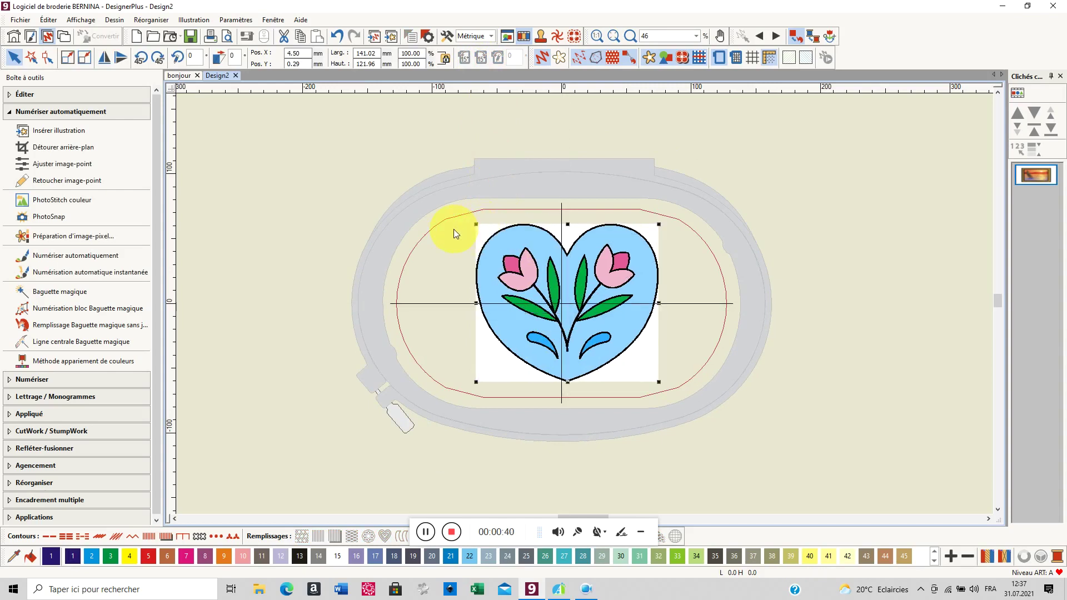
click(68, 58)
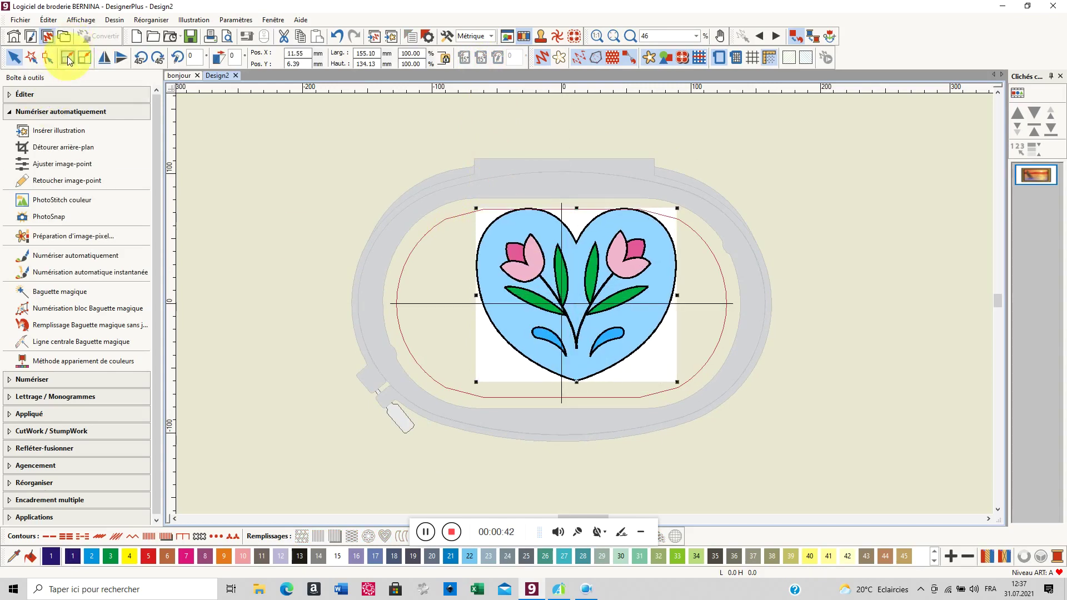
drag(541, 245, 531, 262)
click(530, 262)
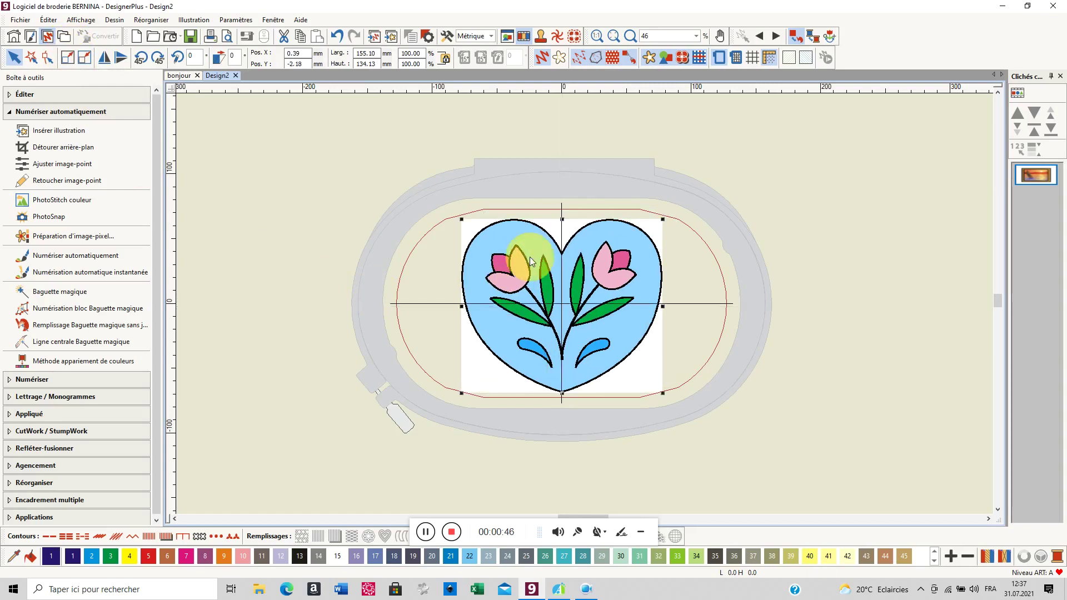
click(65, 61)
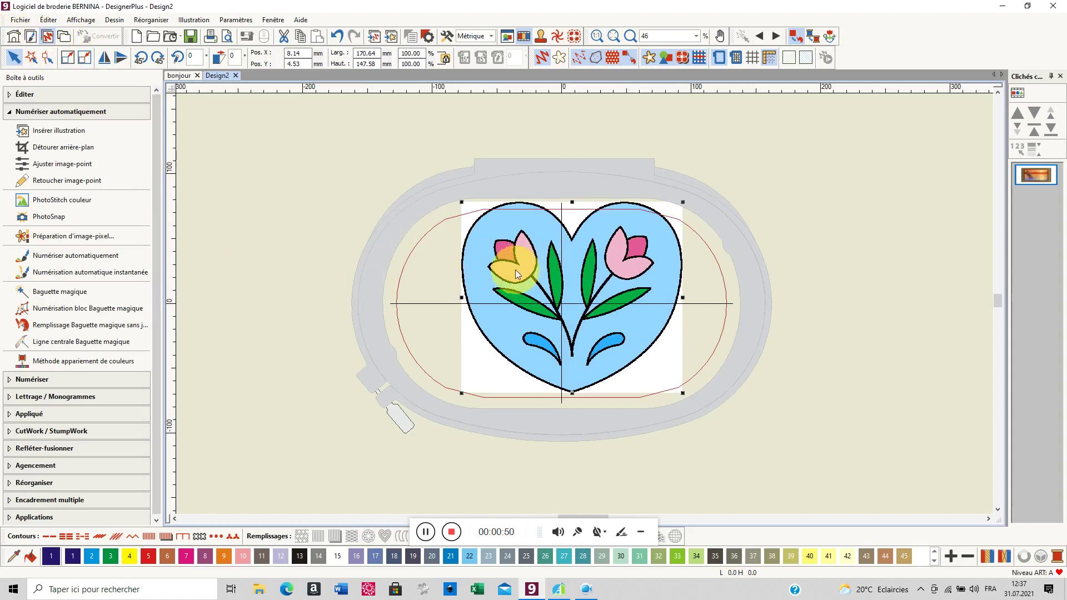
drag(508, 263, 496, 270)
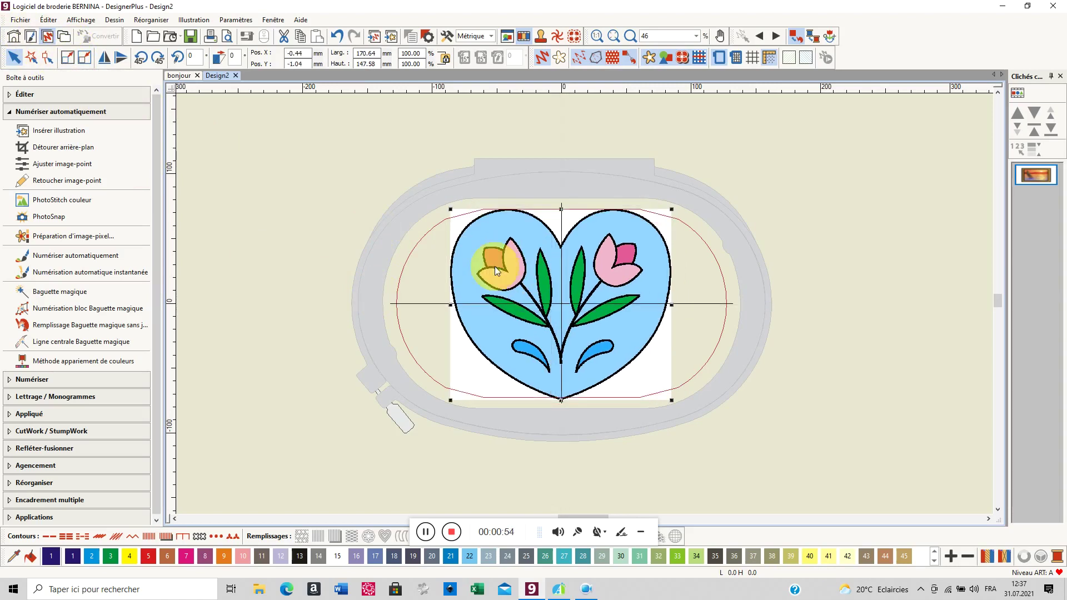
Try scaling the heart picture to 98%, and undo the resize
click(401, 54)
key(BackSpace)
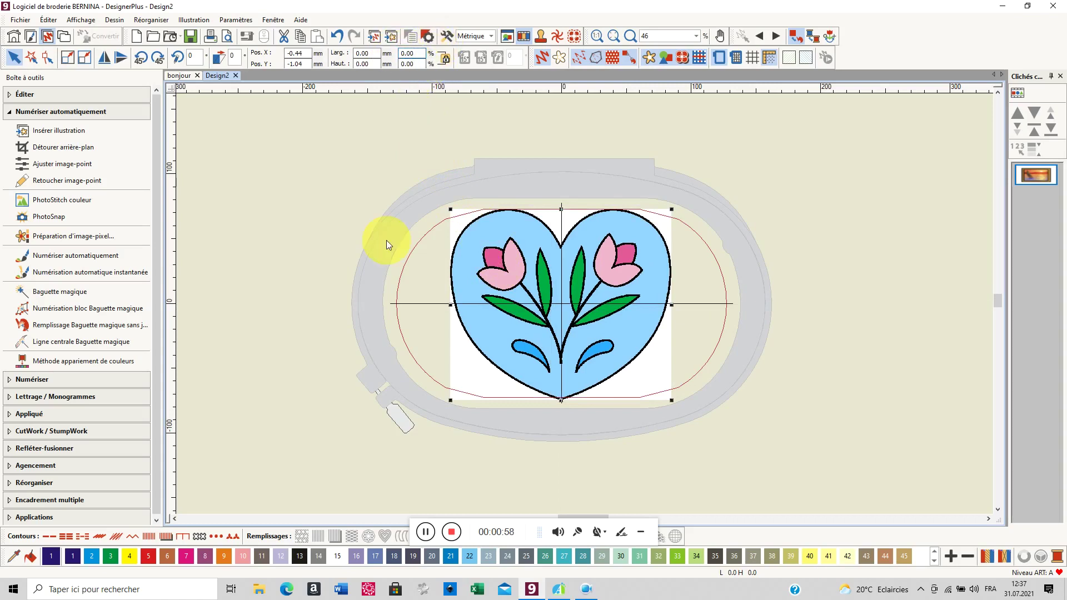
text(198)
key(Return)
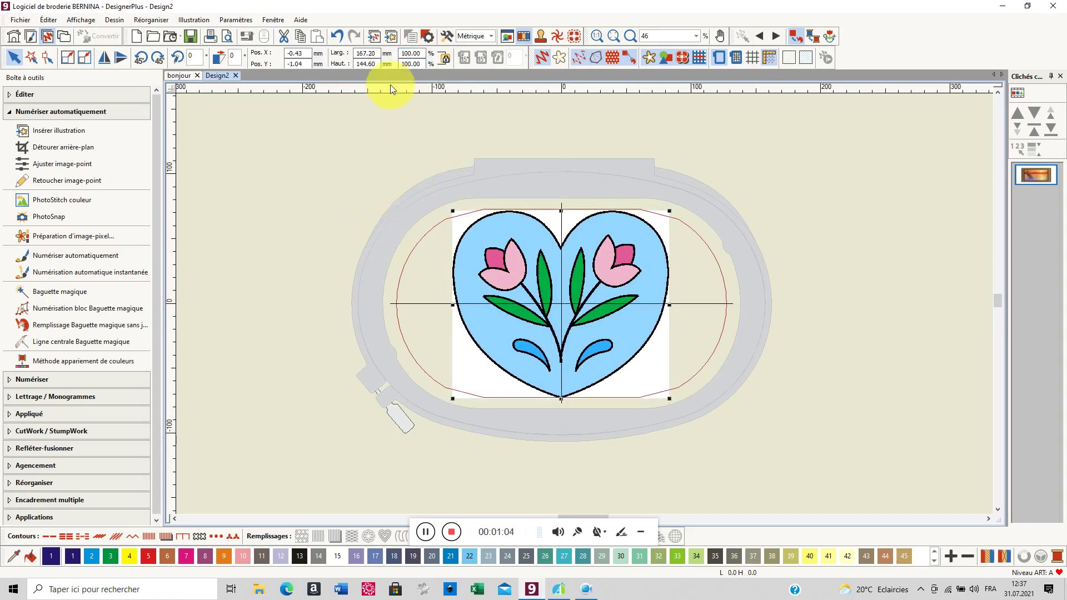
click(337, 36)
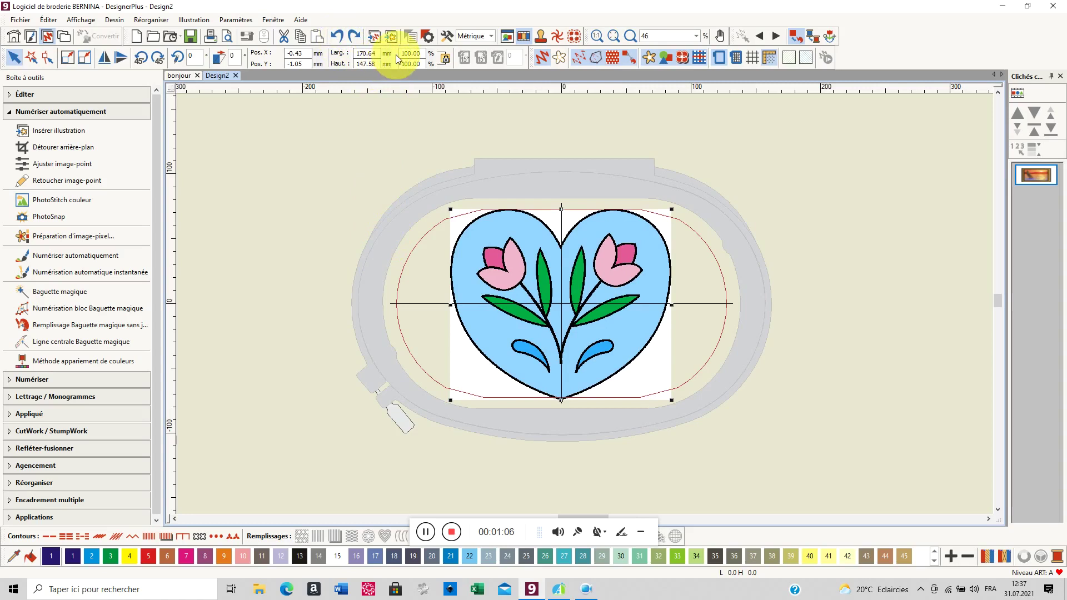
Scale the heart picture proportionally to 95% so it fits inside the hoop's sewing area
click(378, 186)
text(95)
key(Return)
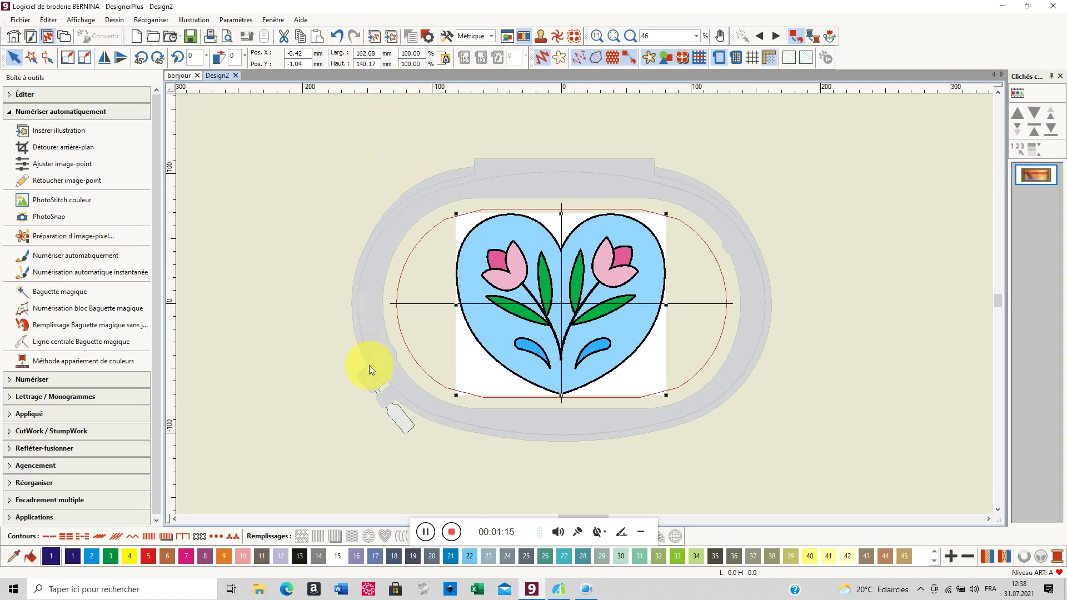
click(452, 531)
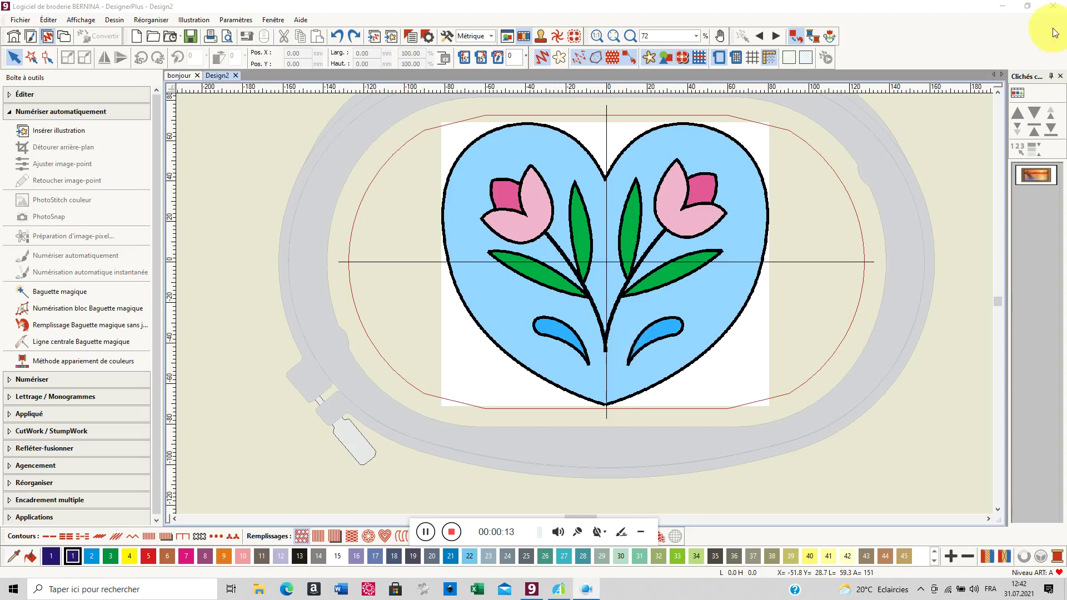
Convert the heart picture to embroidery with instant automatic digitizing and hide the source illustration
click(445, 156)
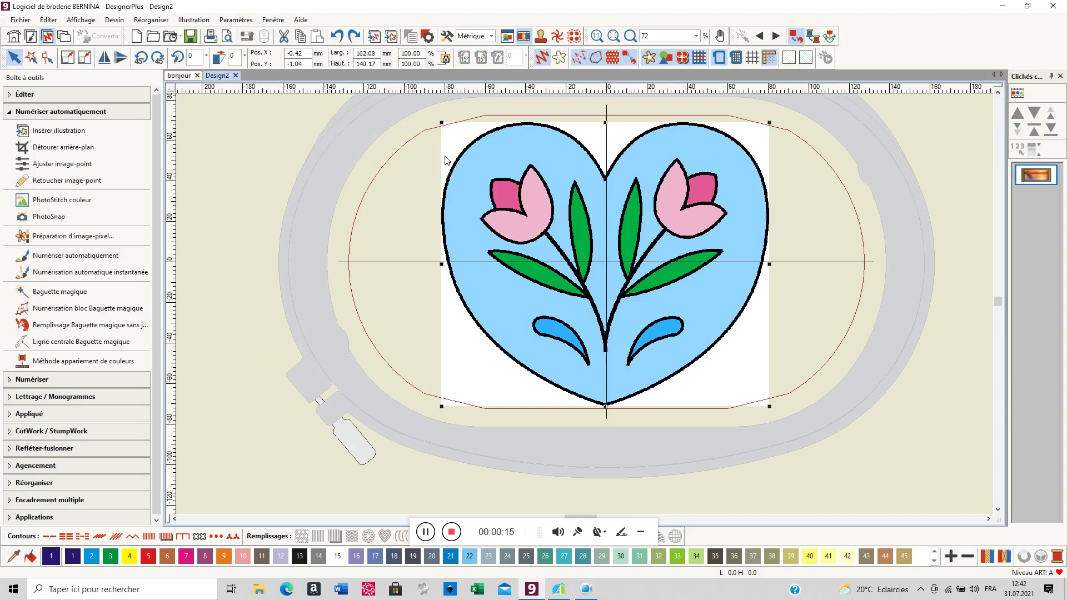
click(123, 272)
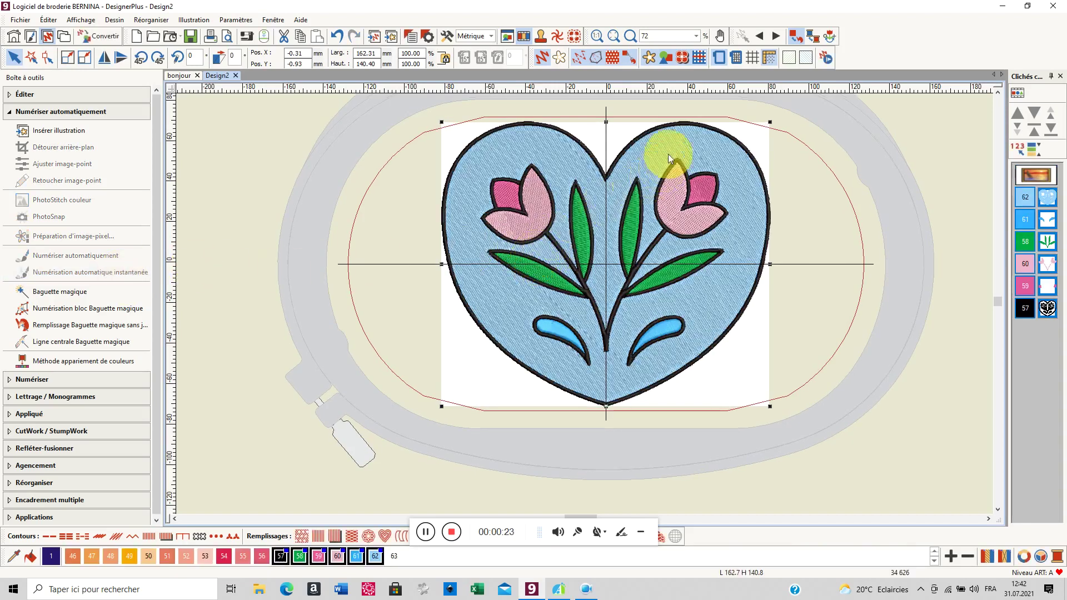
click(649, 61)
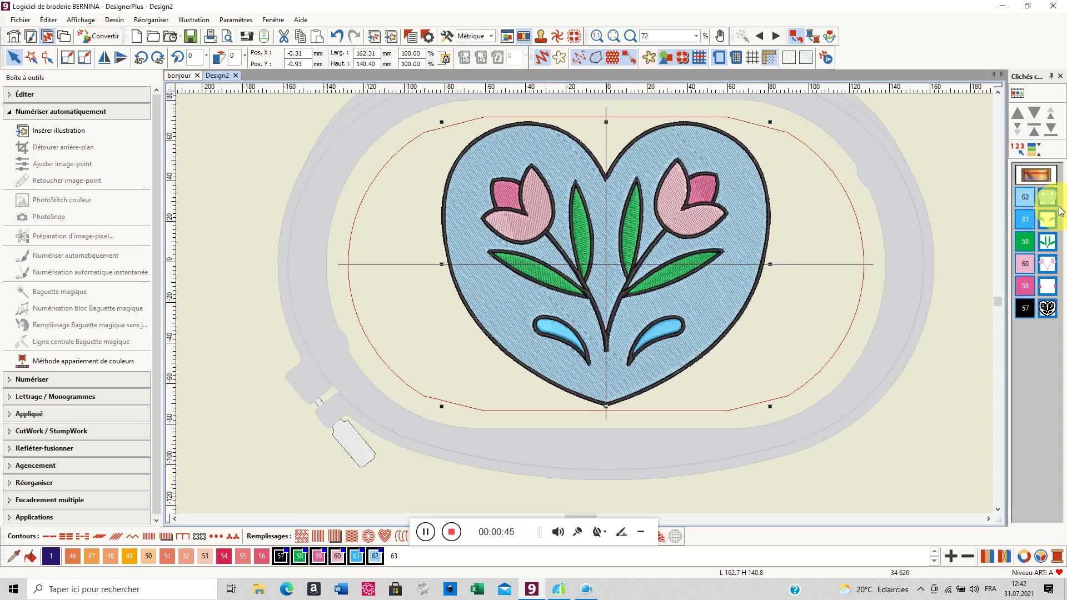
click(987, 199)
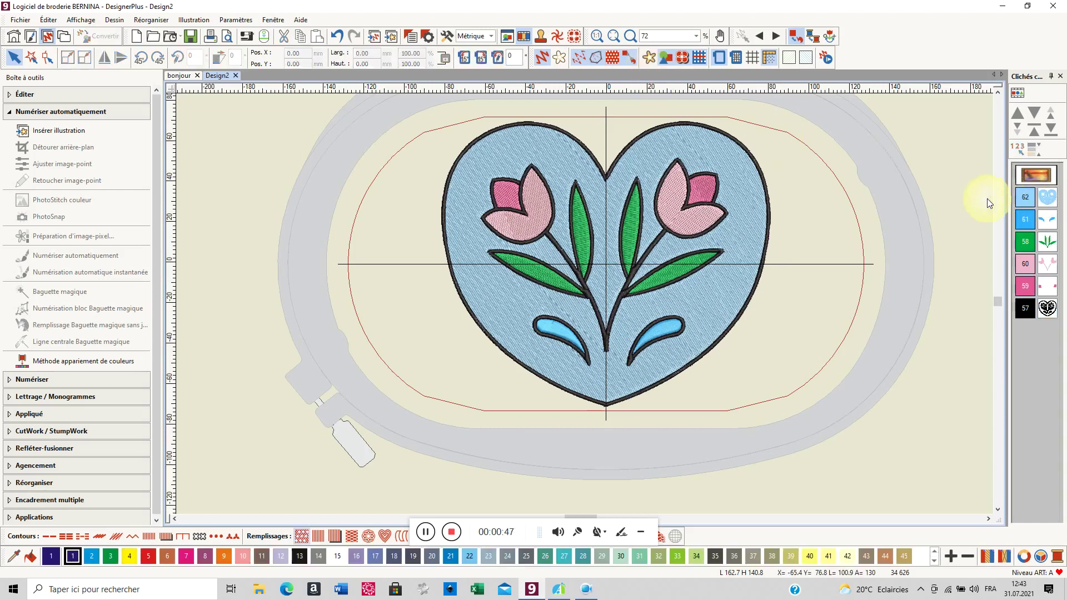
Set the light blue heart fill's pull compensation to 0.40 mm in its effects and accept the settings
click(1048, 199)
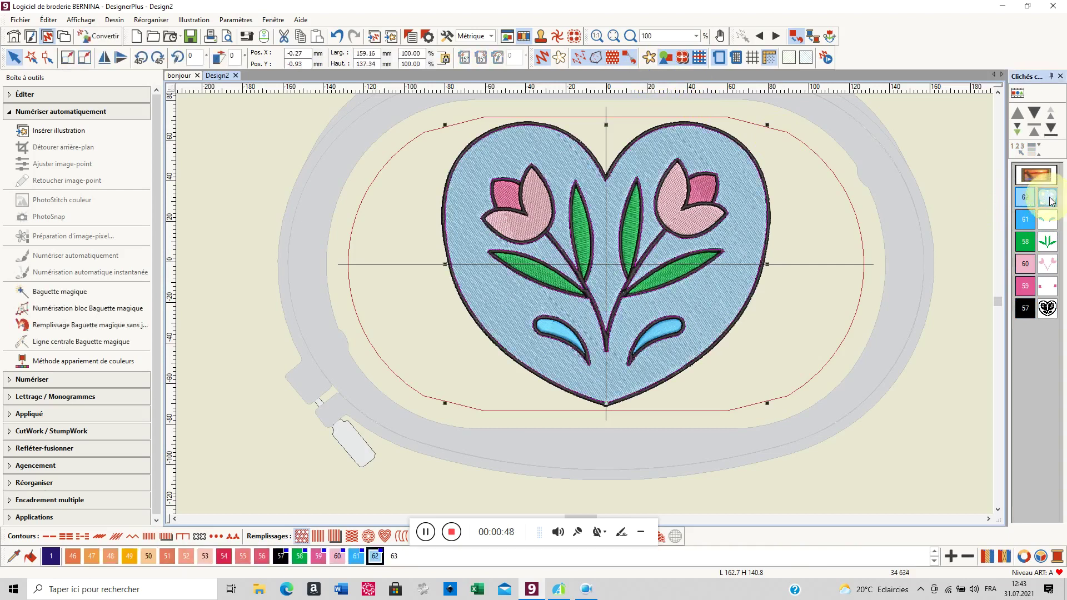
right_click(302, 539)
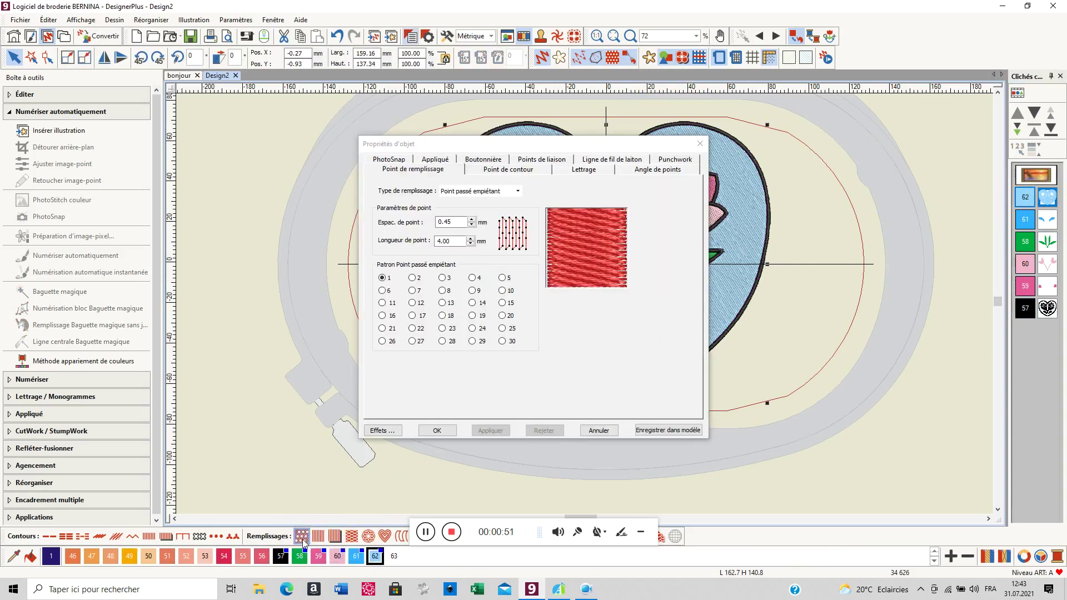
click(391, 431)
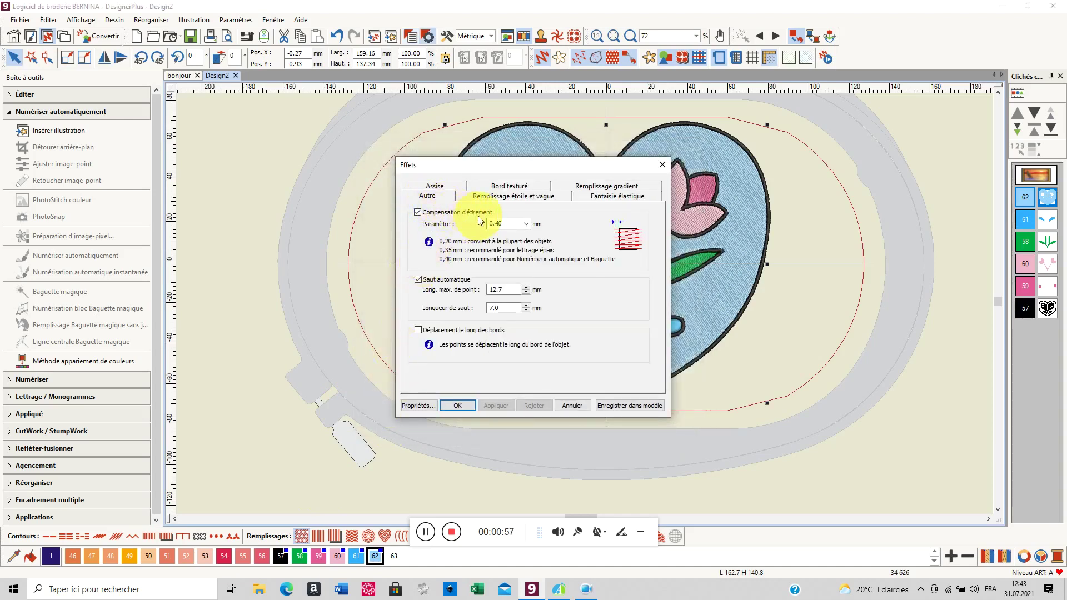
click(527, 224)
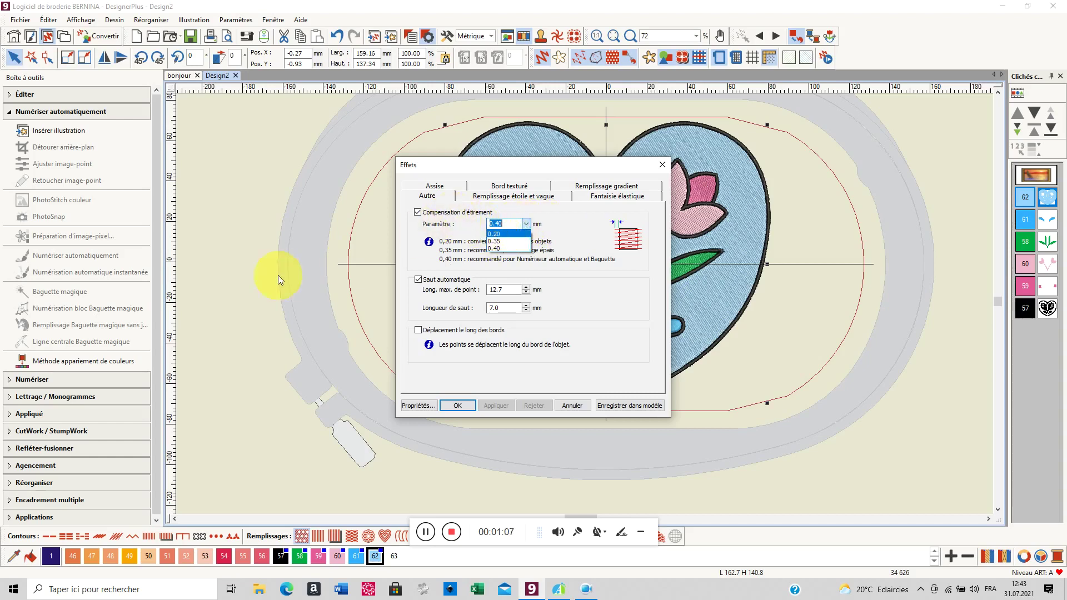
click(493, 248)
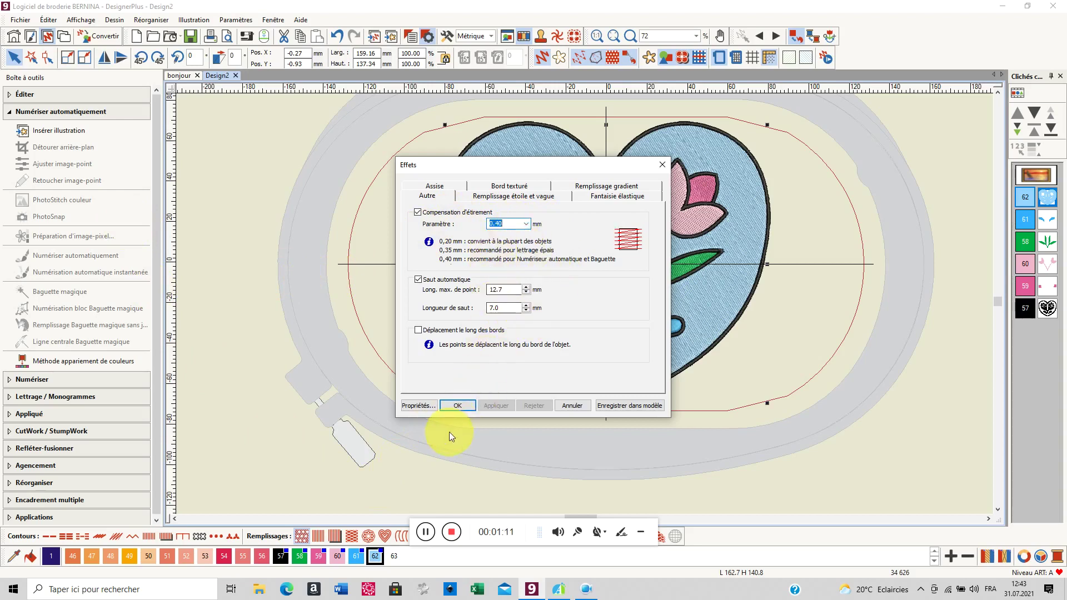
click(457, 406)
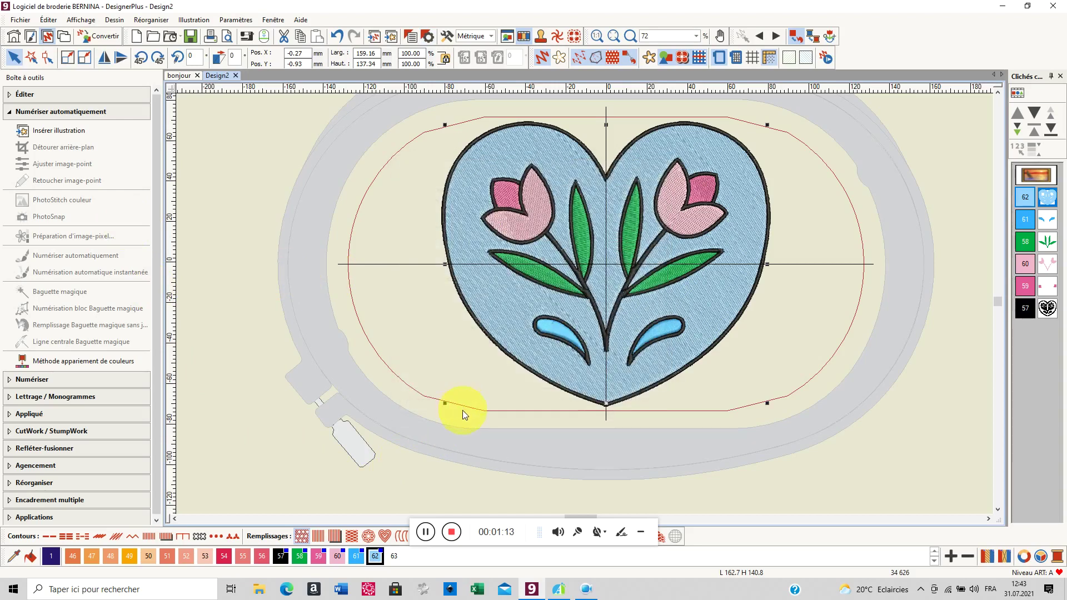
click(452, 532)
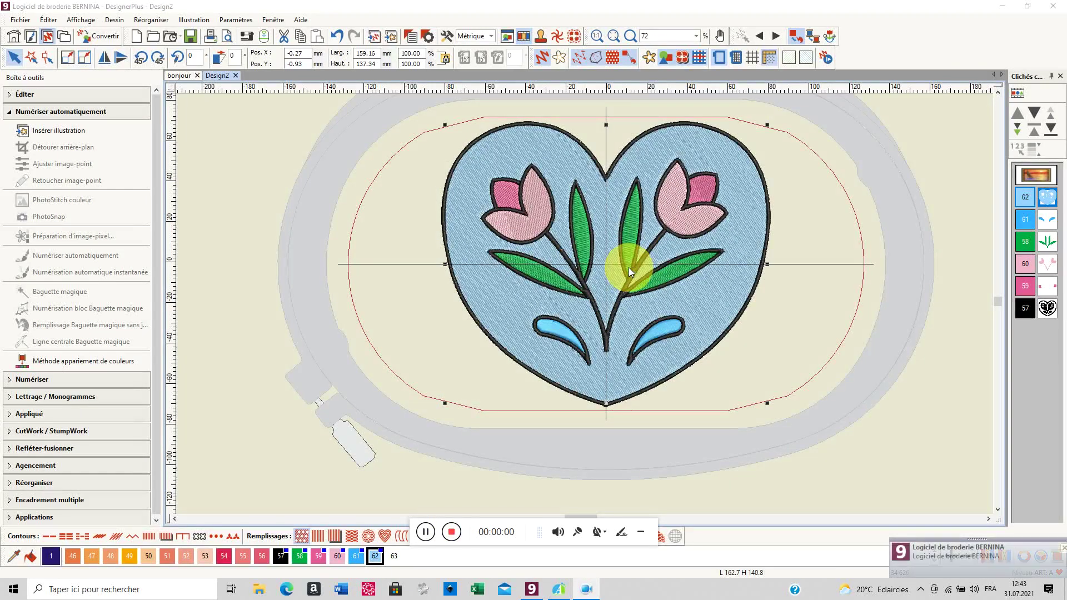
Isolate the green leaves block by hiding all other objects, and inspect its stitches and connecting runs
click(1050, 243)
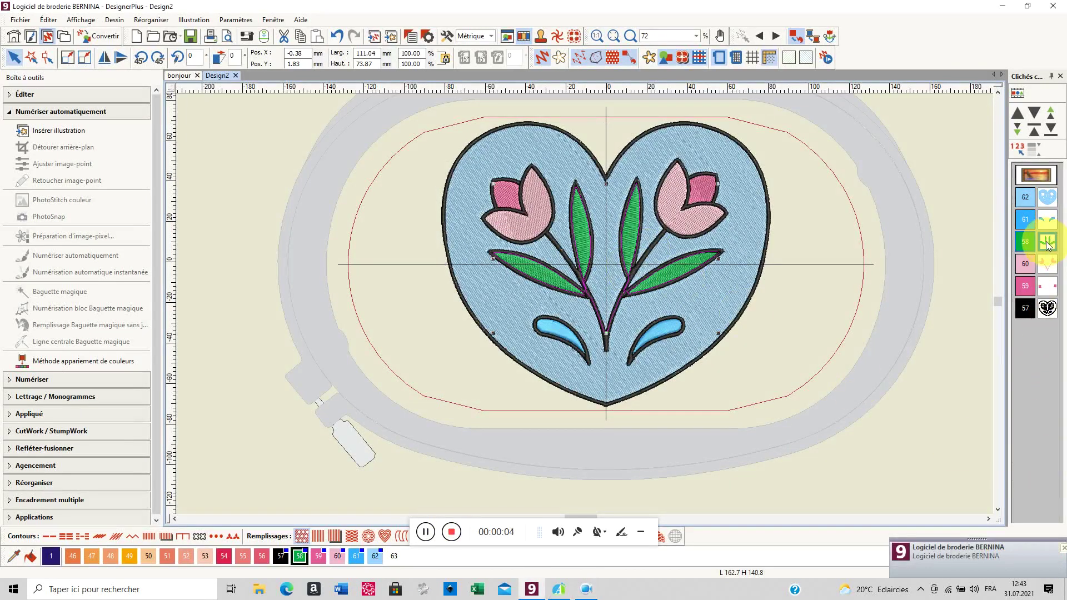
right_click(1047, 245)
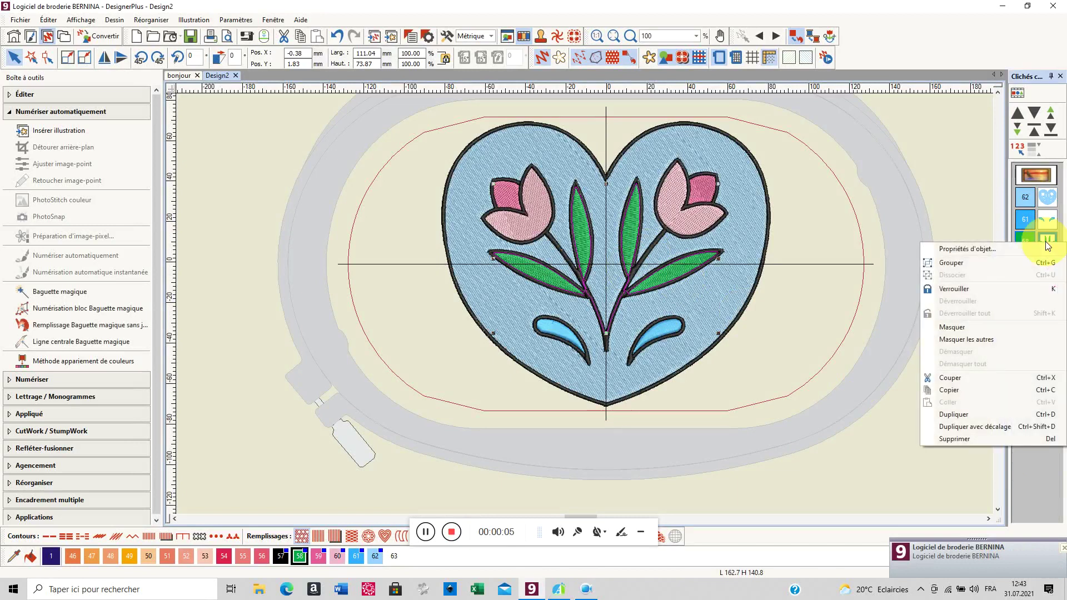
click(991, 340)
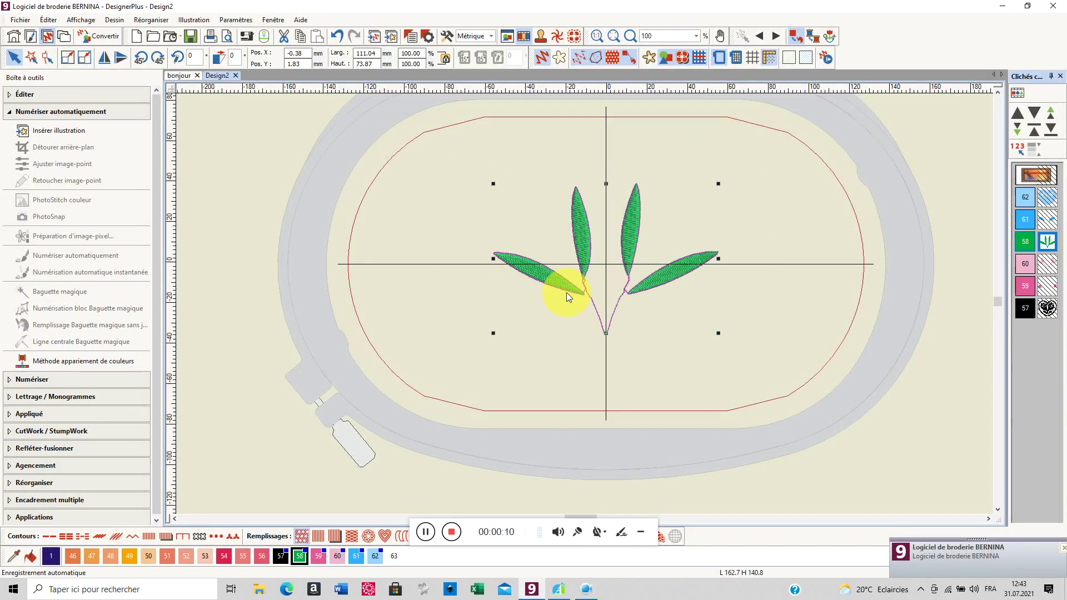
scroll(566, 292, up, 2)
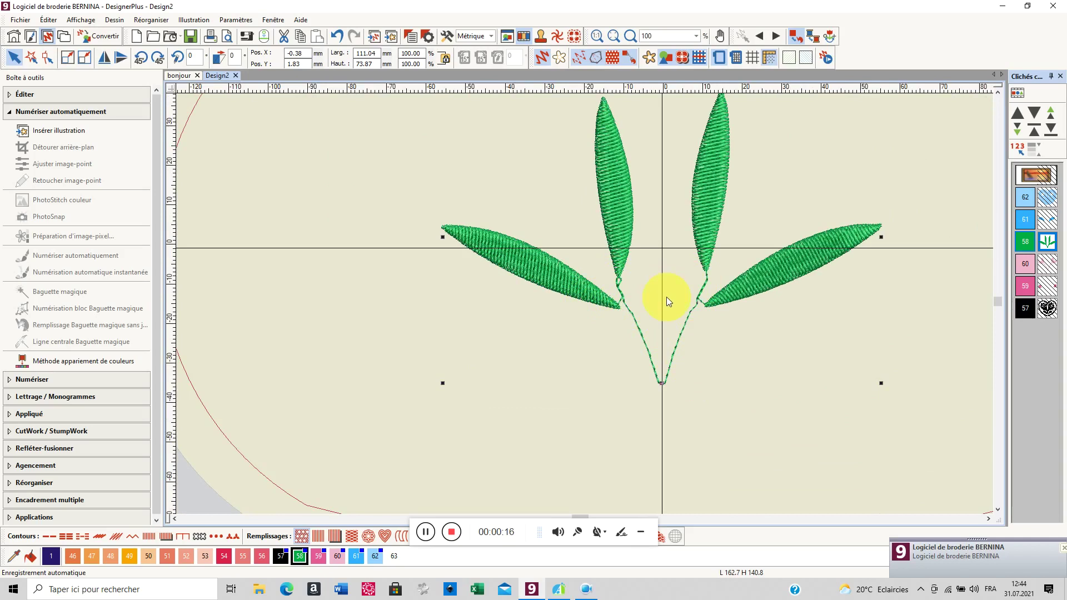
Unhide the light pink tulip petals block alongside the green leaves
click(1042, 266)
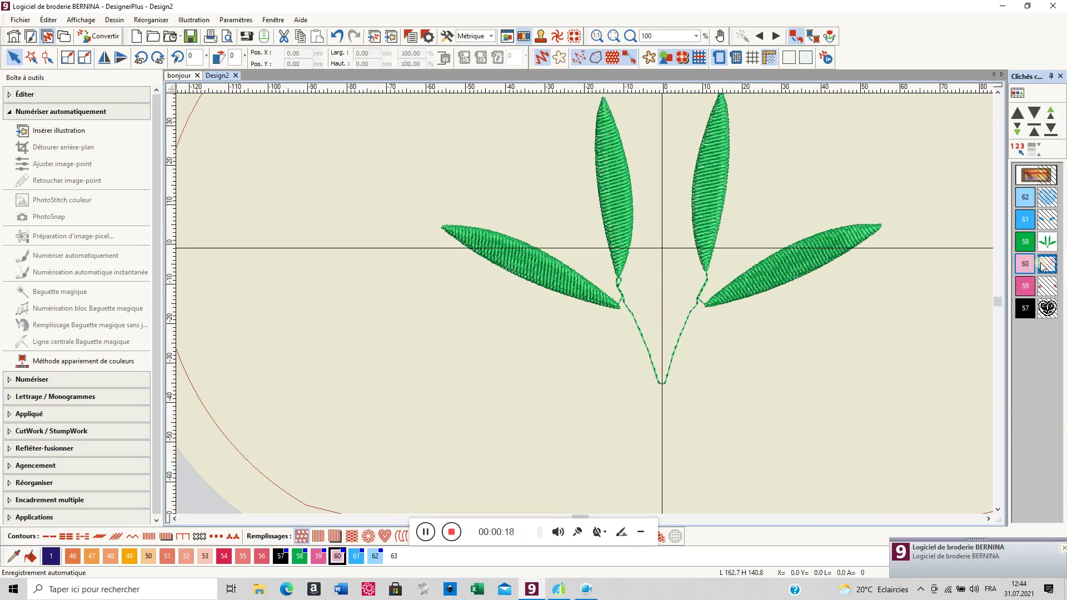
right_click(1042, 264)
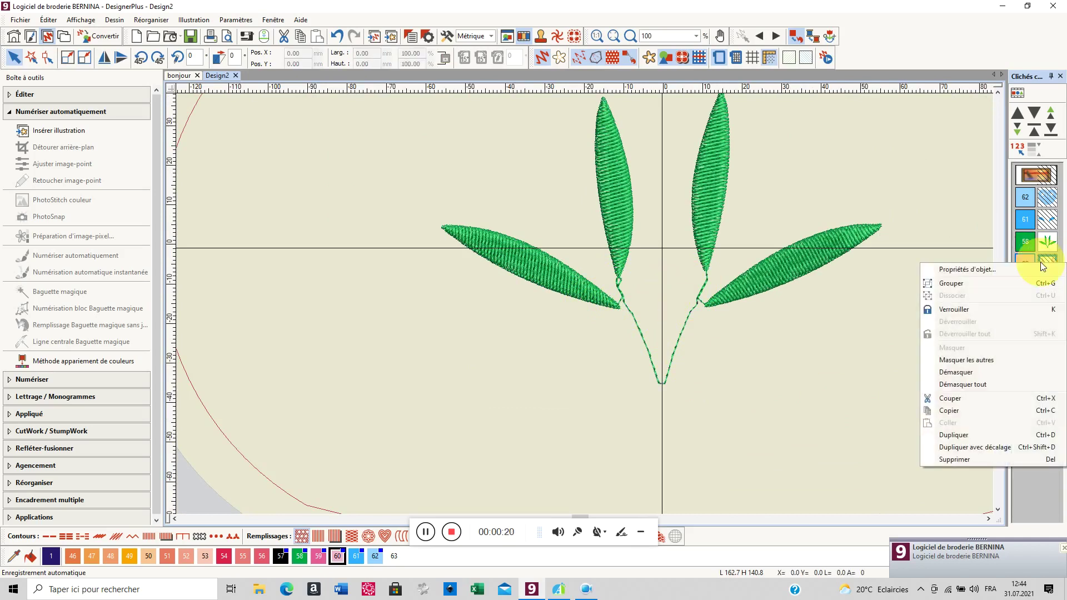
click(1008, 371)
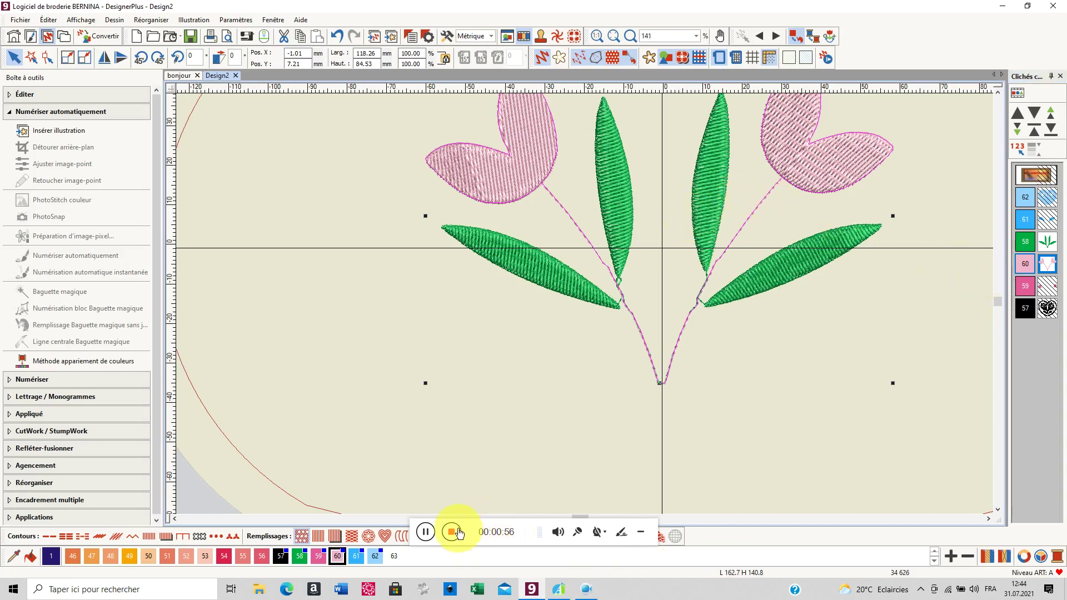
click(452, 531)
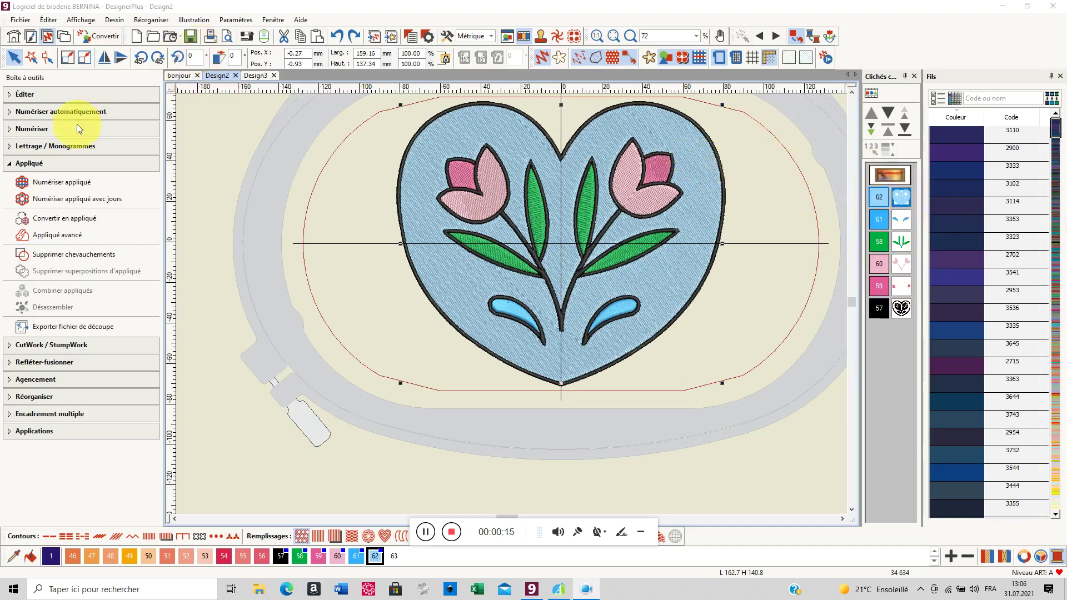
Remove the holes from the light blue heart fill and delete the black outline around the heart
click(17, 98)
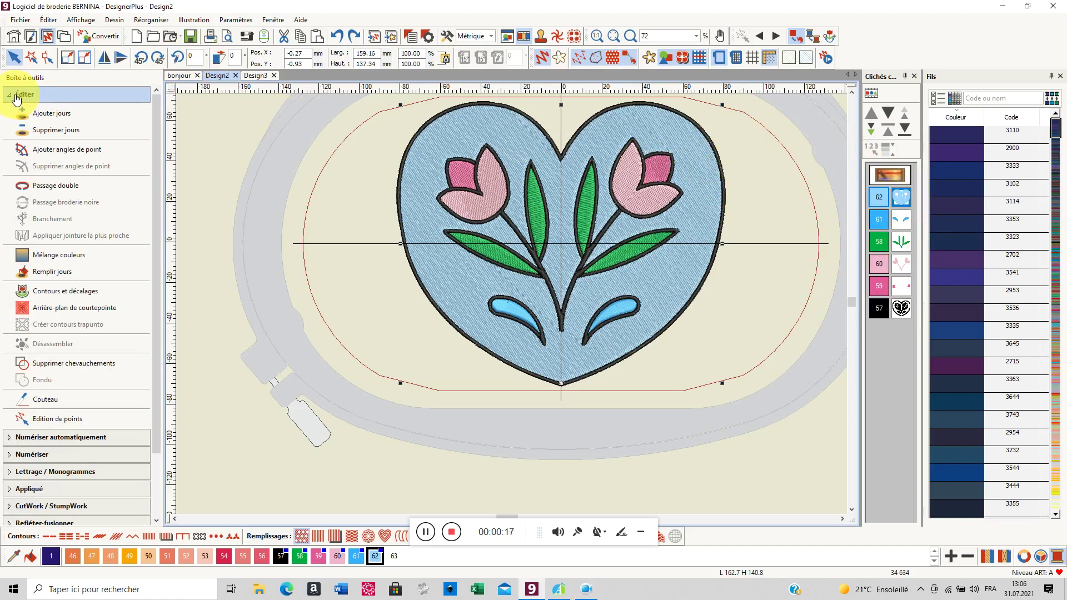
click(59, 132)
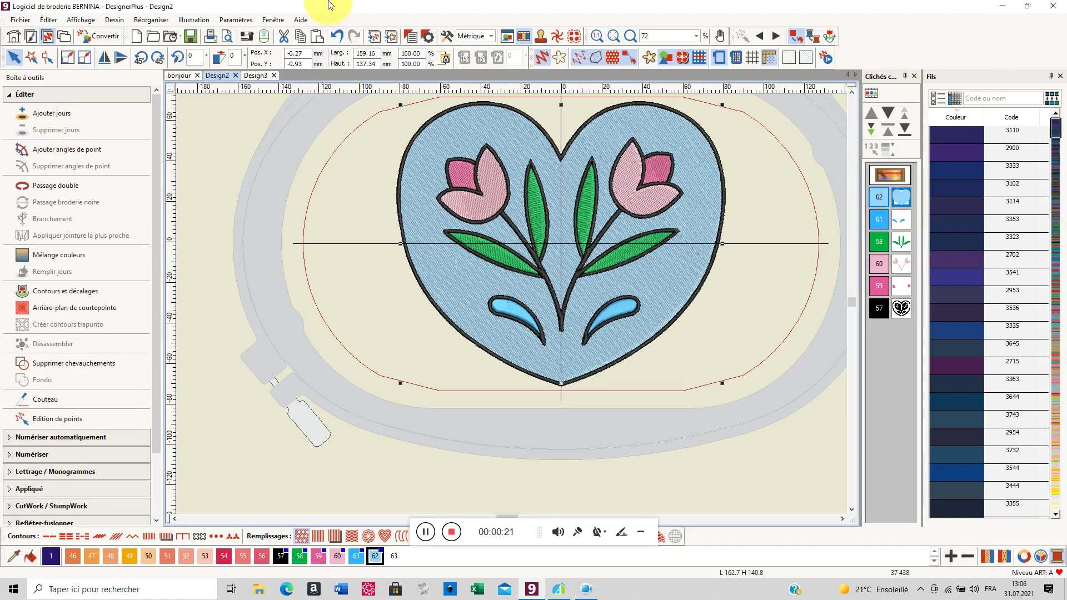
click(870, 94)
scroll(879, 291, down, 2)
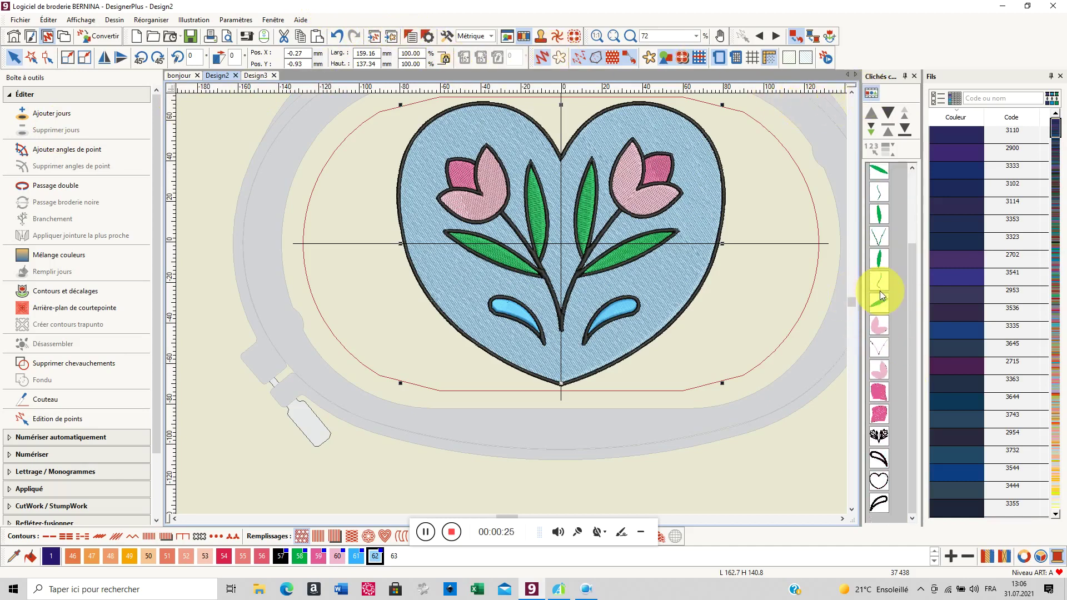
click(876, 481)
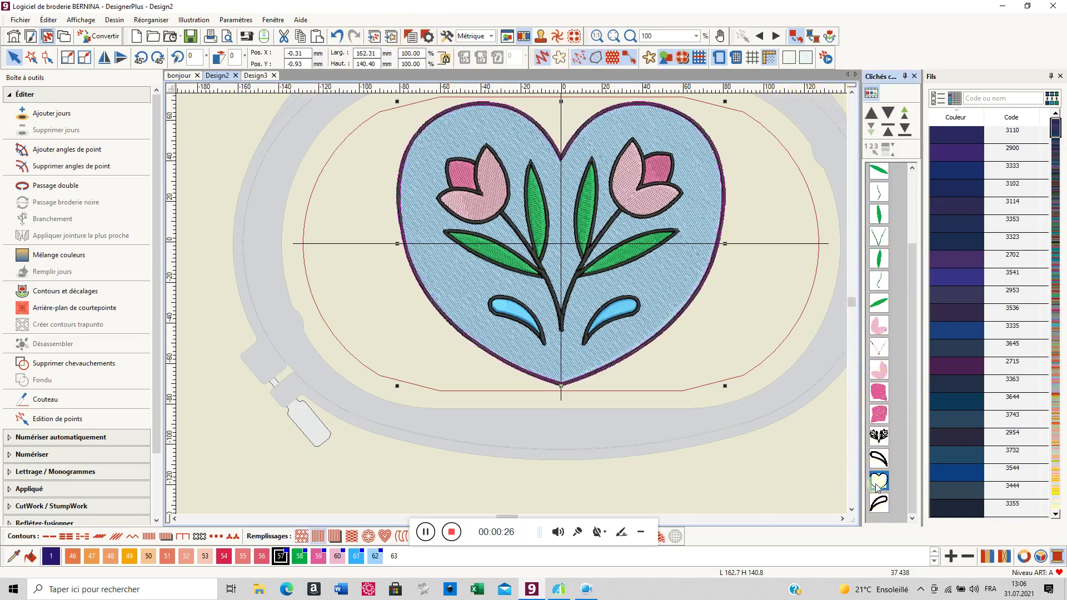
key(Delete)
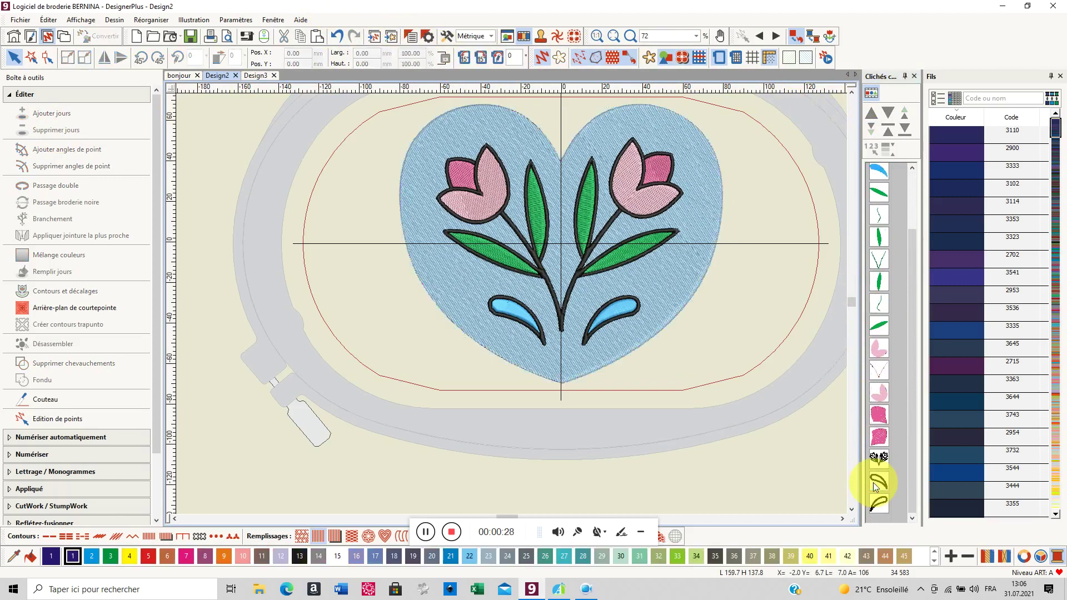
click(872, 93)
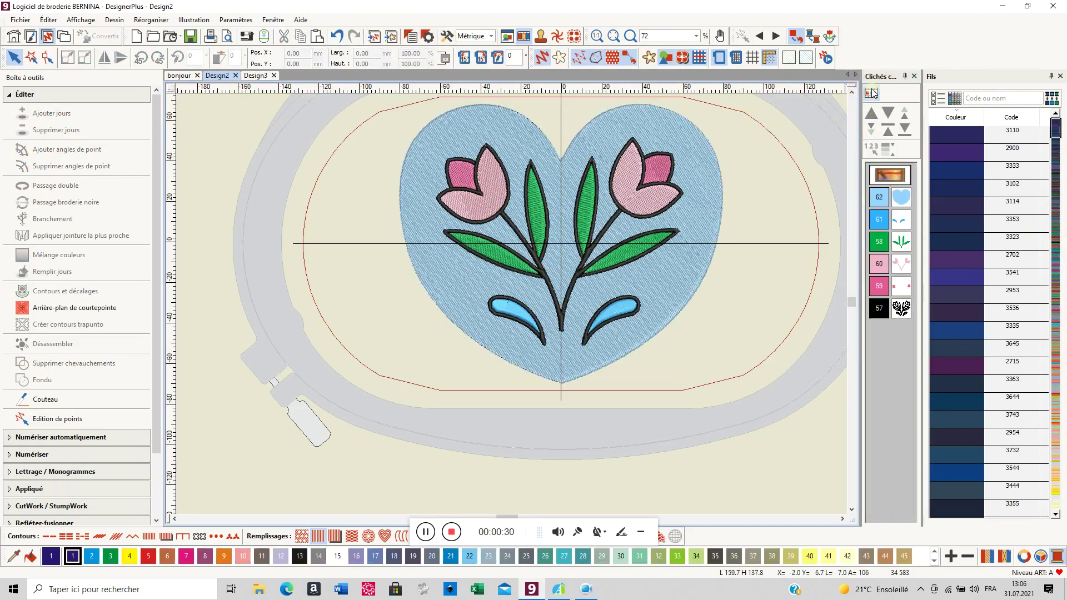
Convert the light blue heart fill into an appliqué
click(908, 203)
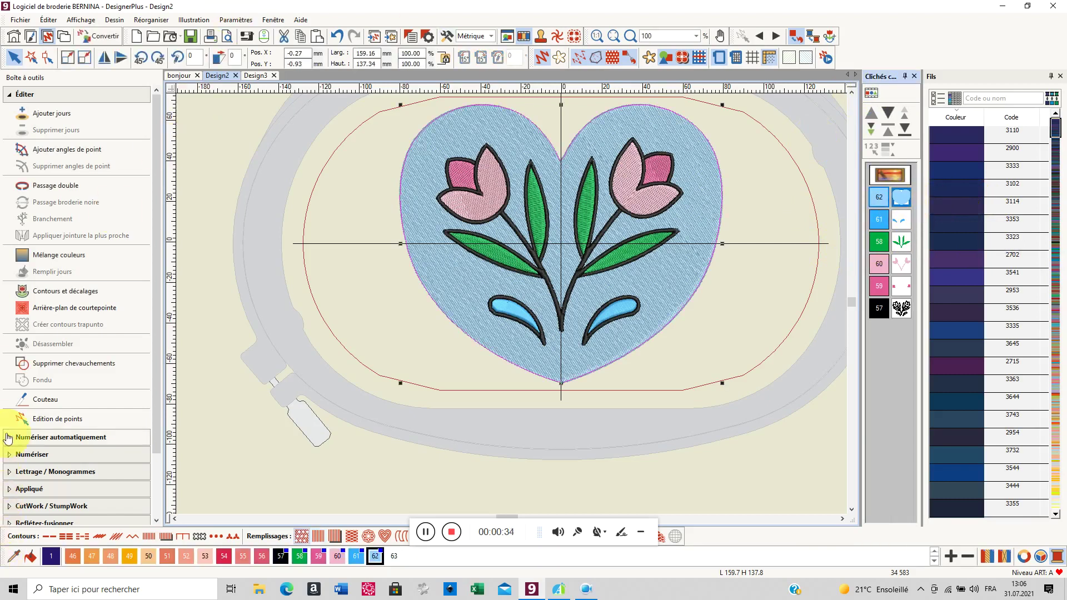
click(40, 489)
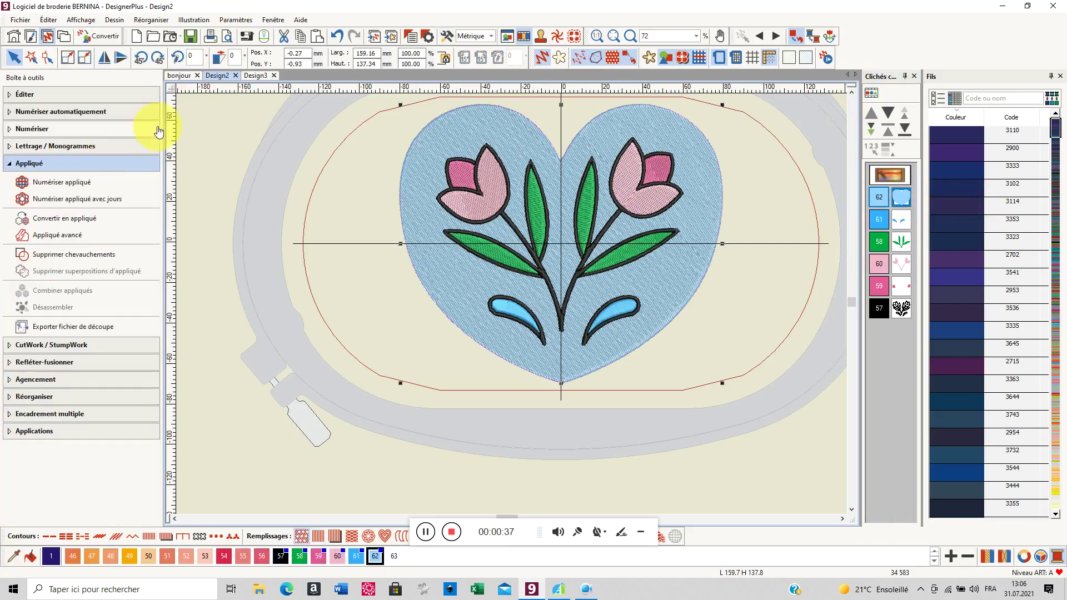
click(99, 227)
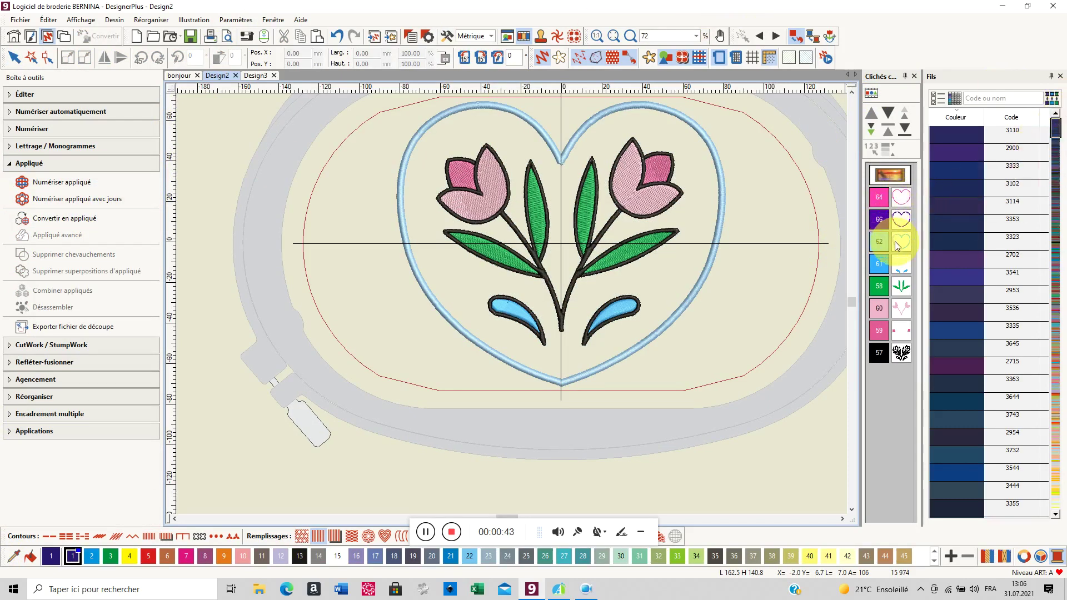
click(451, 532)
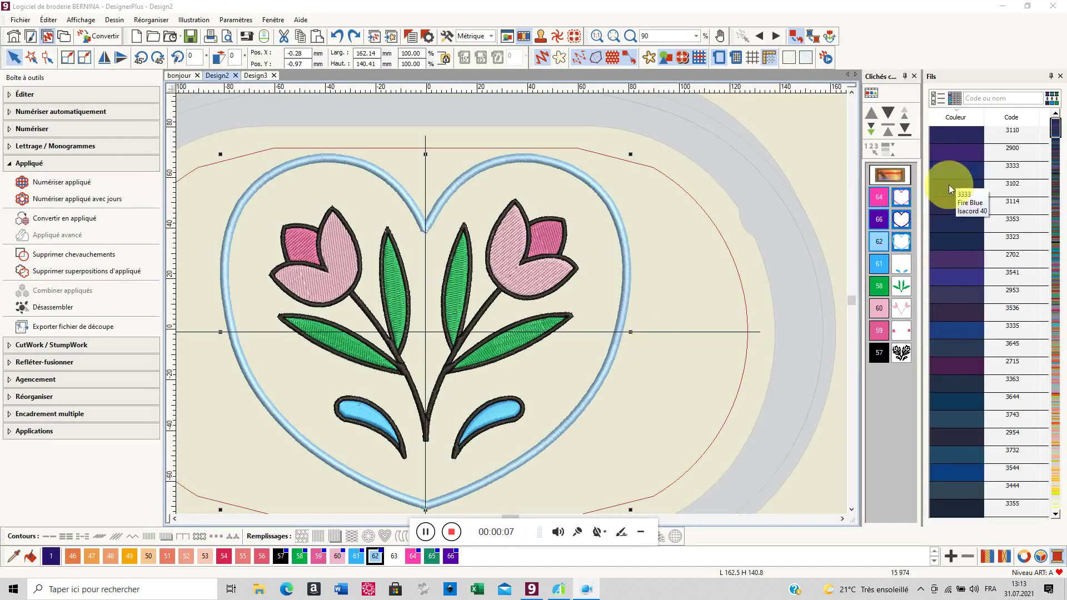
Break the heart appliqué apart into its separate stitch components
click(904, 196)
click(904, 221)
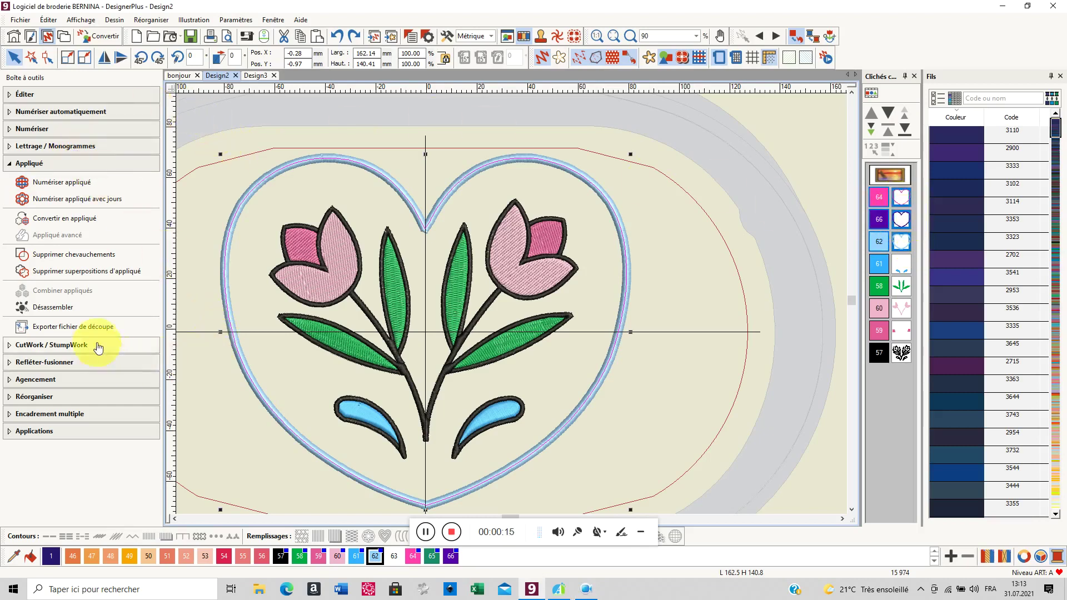
click(43, 309)
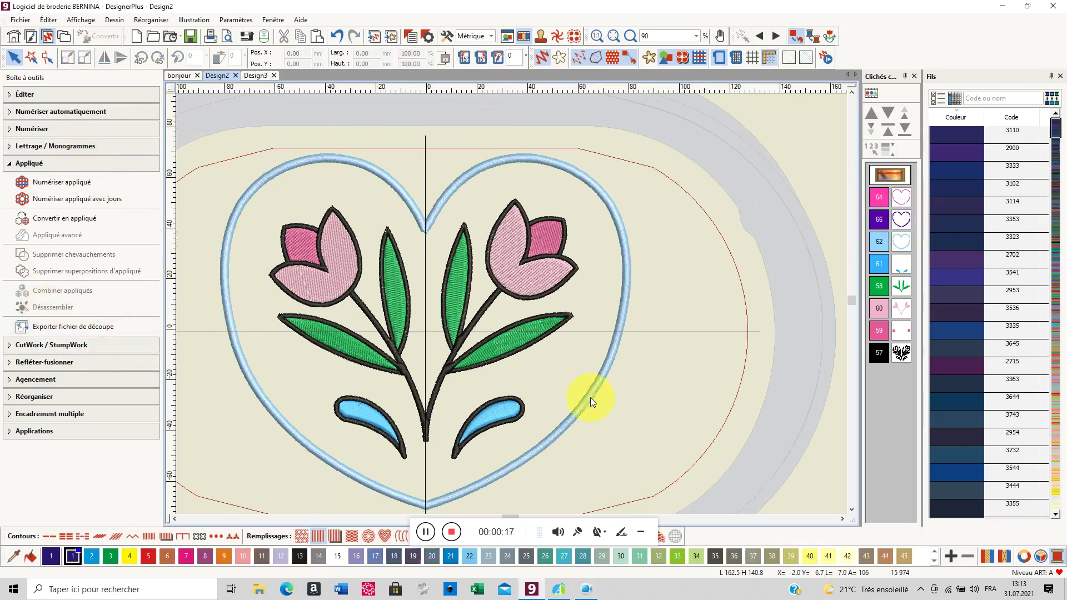
click(891, 243)
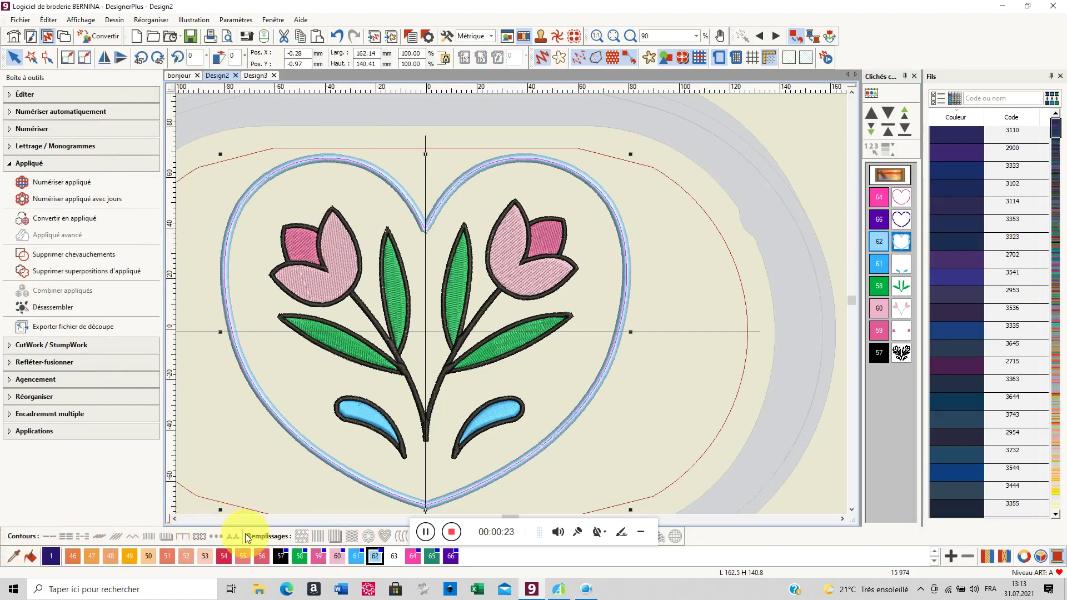
click(71, 314)
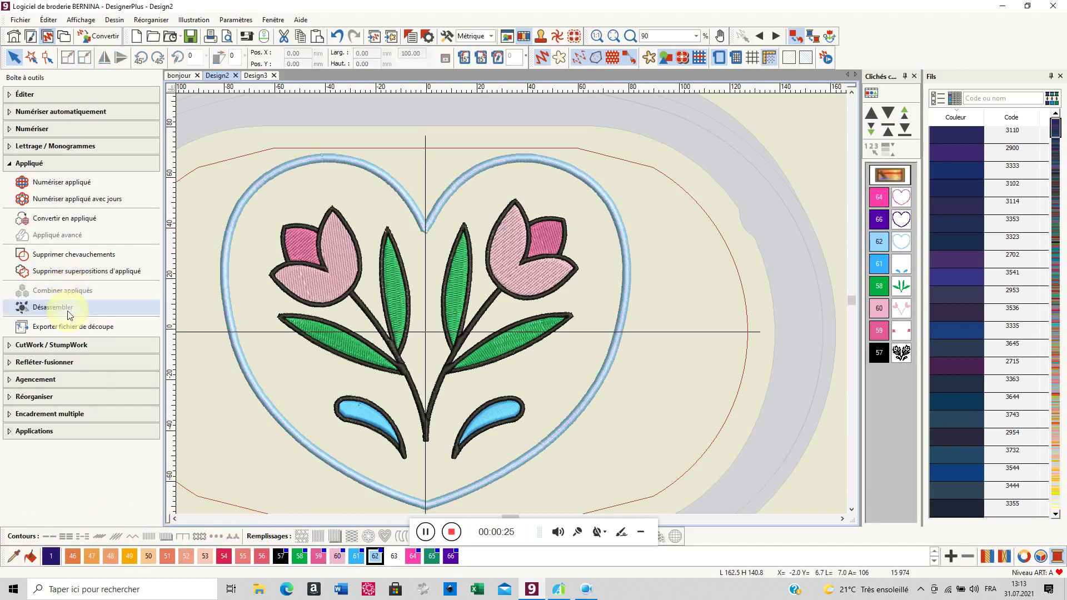
Change the light blue heart border to a candlewicking outline (Bordure mèche) with the Half Knot 3-5mm pattern
click(899, 250)
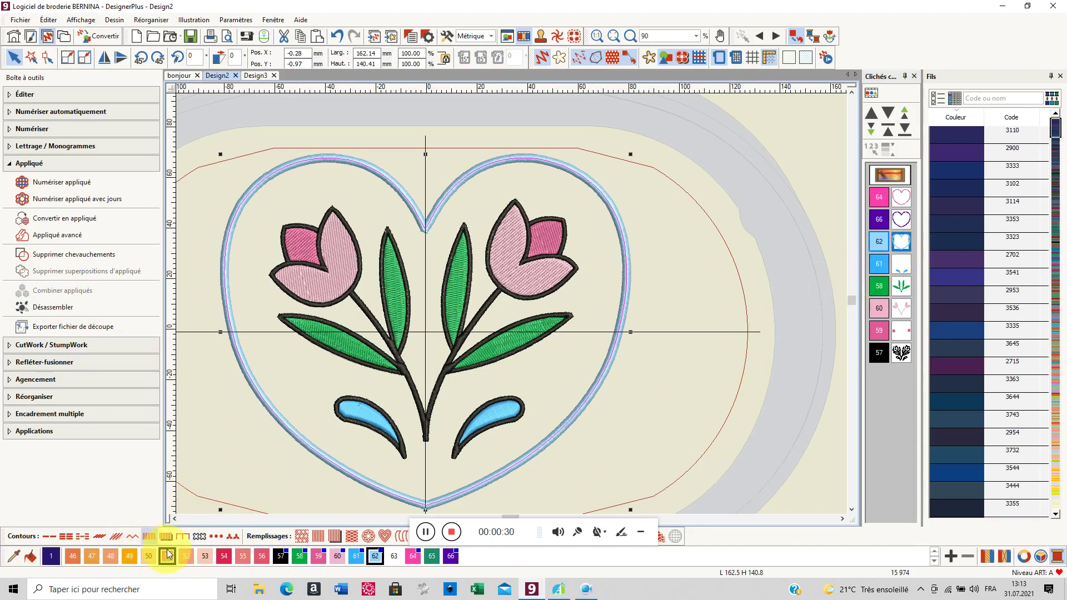
click(216, 536)
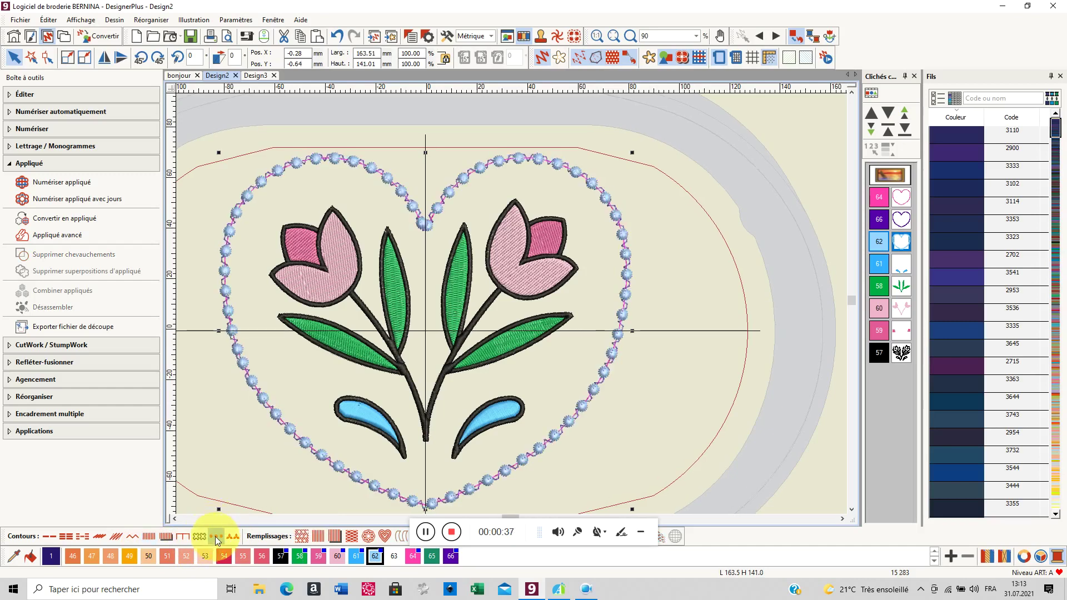
right_click(216, 536)
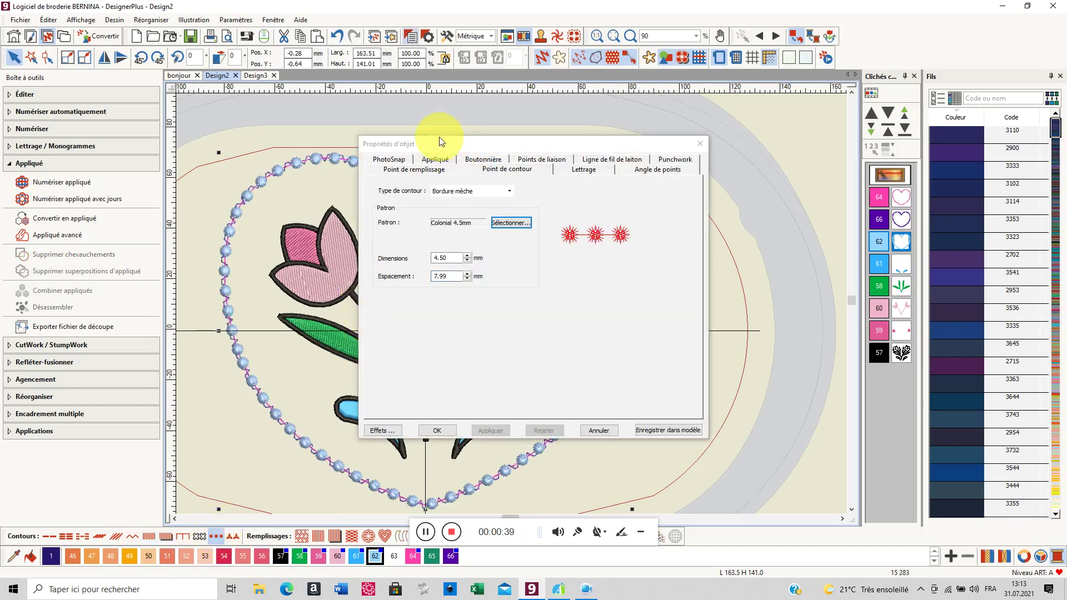
click(507, 225)
click(507, 224)
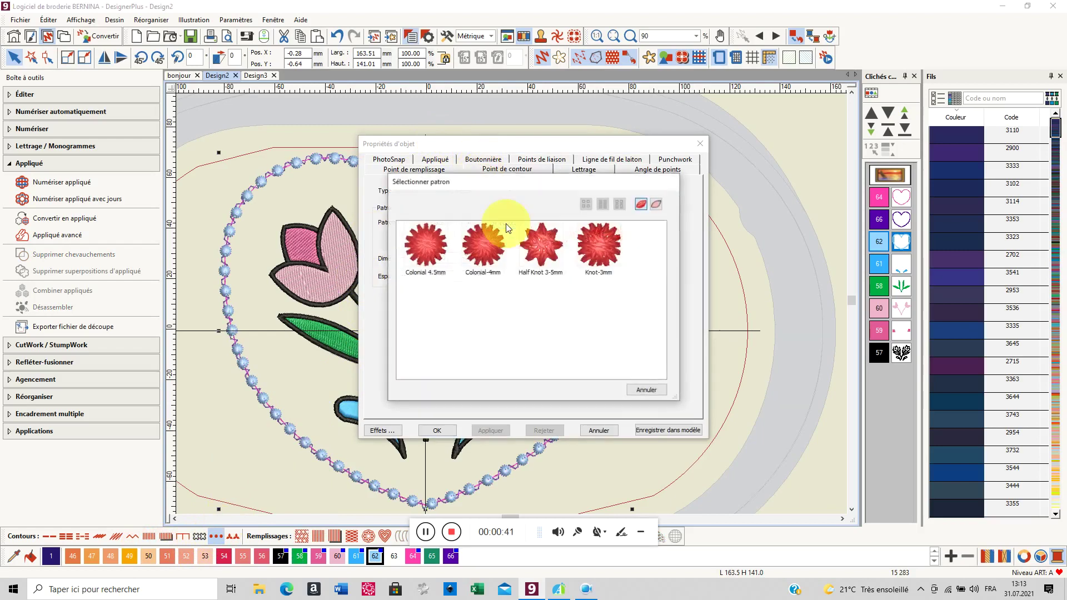
double_click(535, 255)
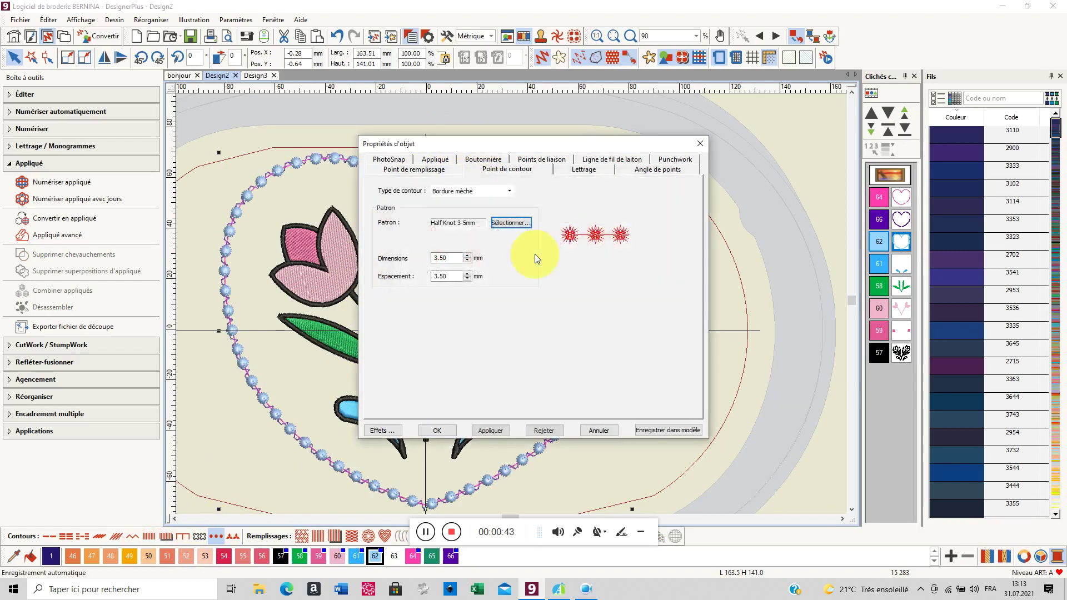
Set the border's knot pattern size to 4.0 mm
click(434, 258)
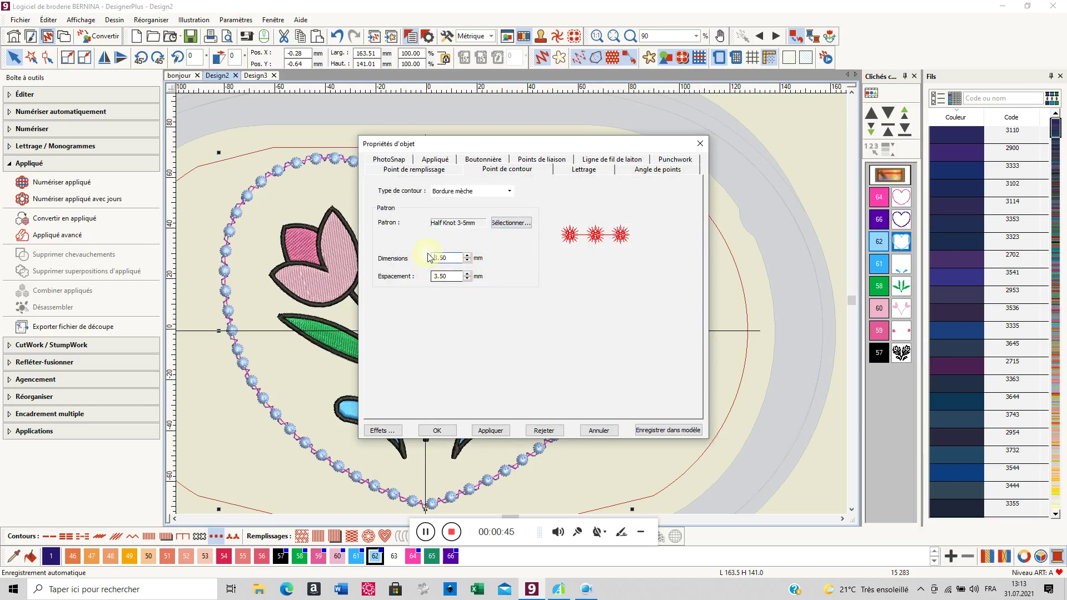
key(BackSpace)
key(BackSpace)
key(BackSpace)
key(BackSpace)
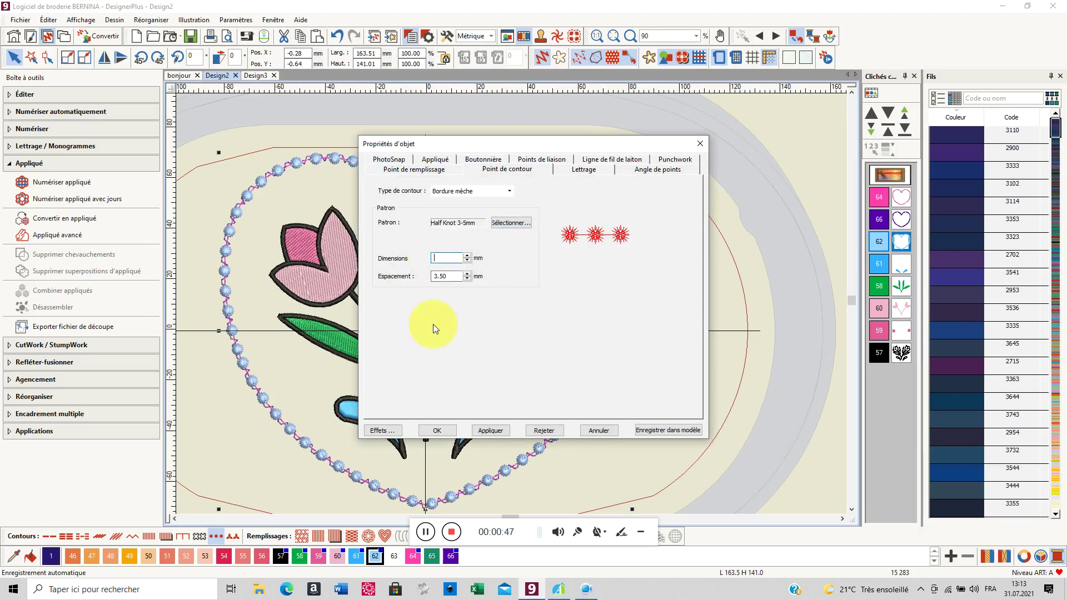
text(4.0)
Set the border's knot spacing to 4.0 mm, apply it and accept the object properties
click(439, 276)
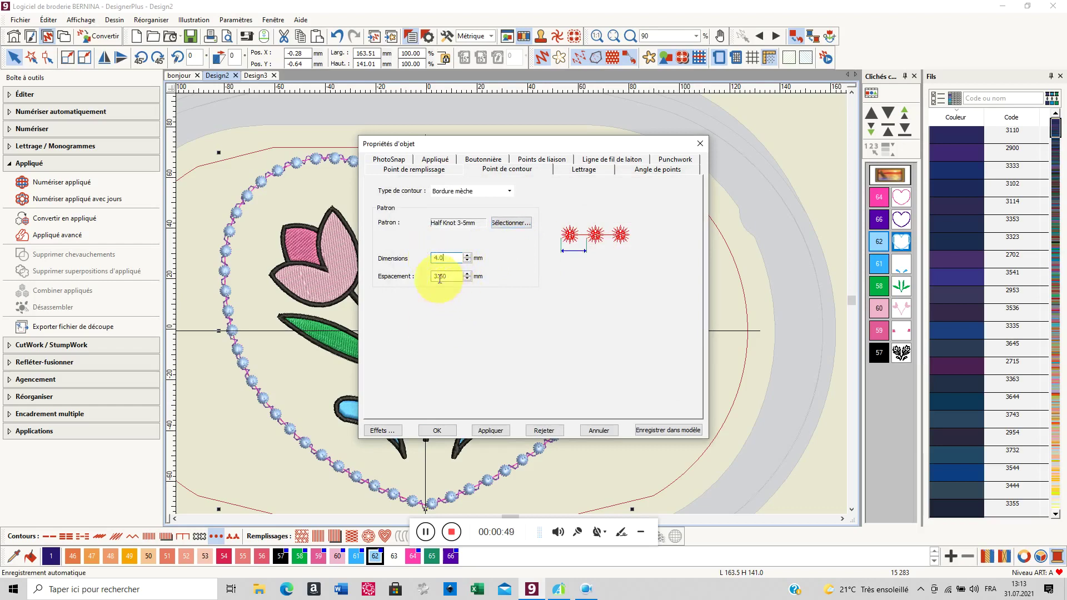
key(BackSpace)
key(BackSpace)
key(BackSpace)
key(BackSpace)
text(50)
key(BackSpace)
key(BackSpace)
text(4.0)
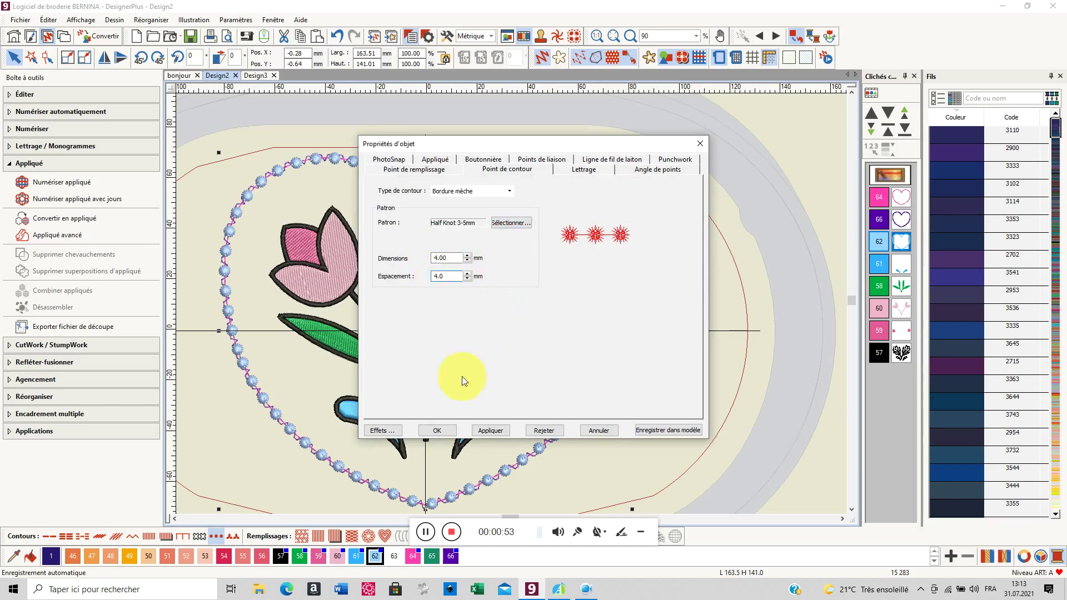
click(487, 429)
click(437, 430)
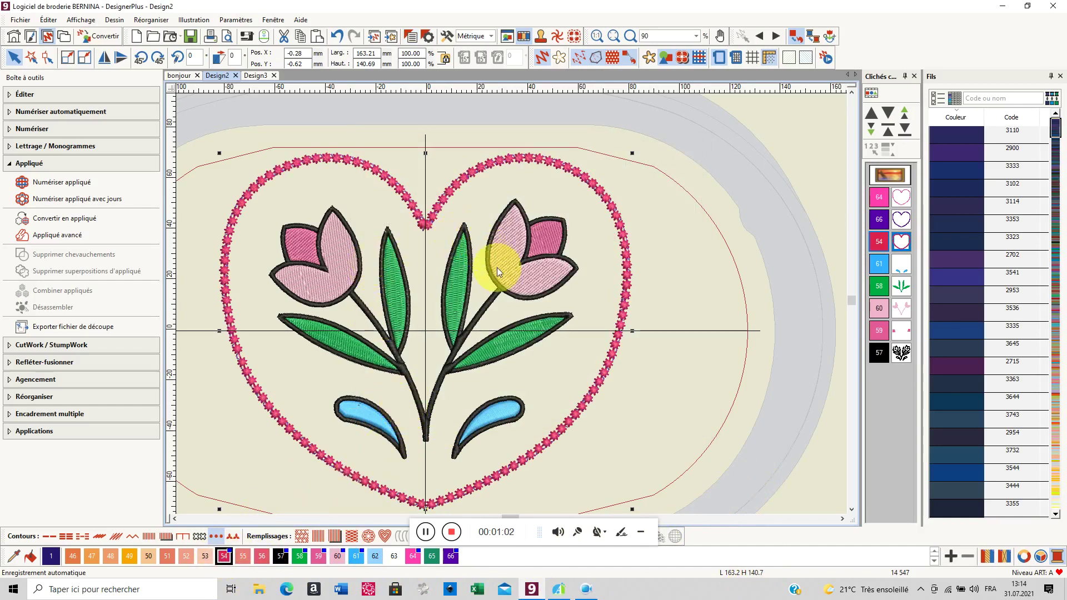
click(450, 532)
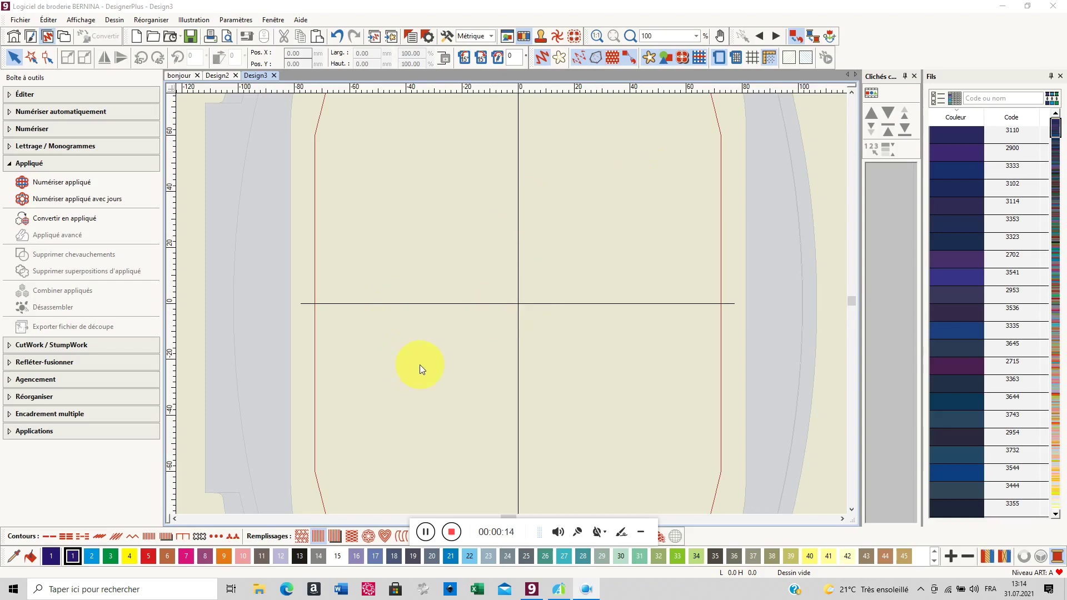
Digitize an ellipse about 123 × 106 mm centred on the hoop's origin and change its fill to a step fill
click(59, 131)
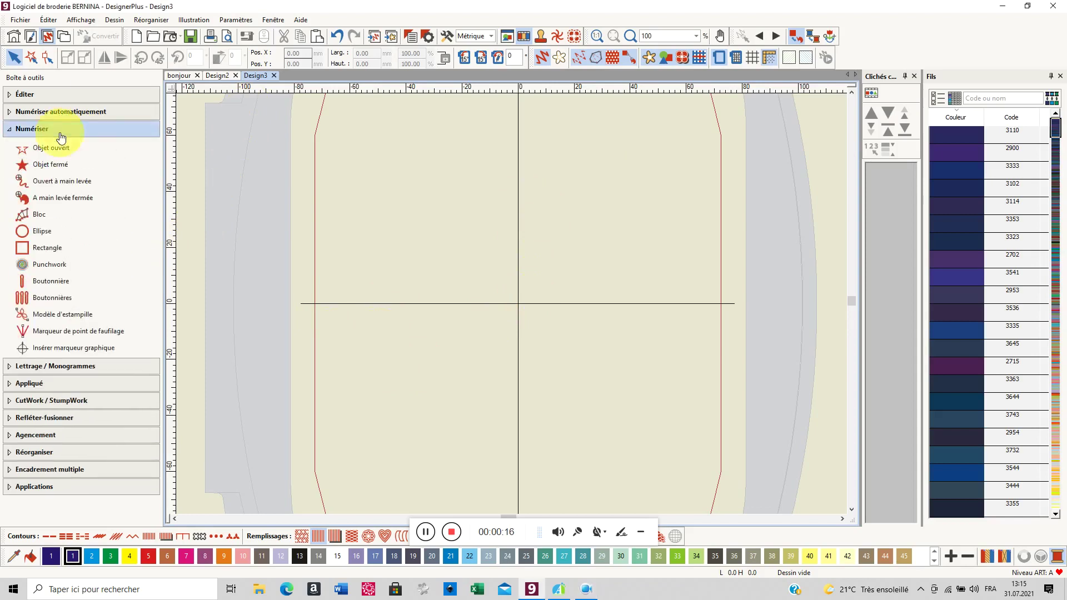
click(47, 237)
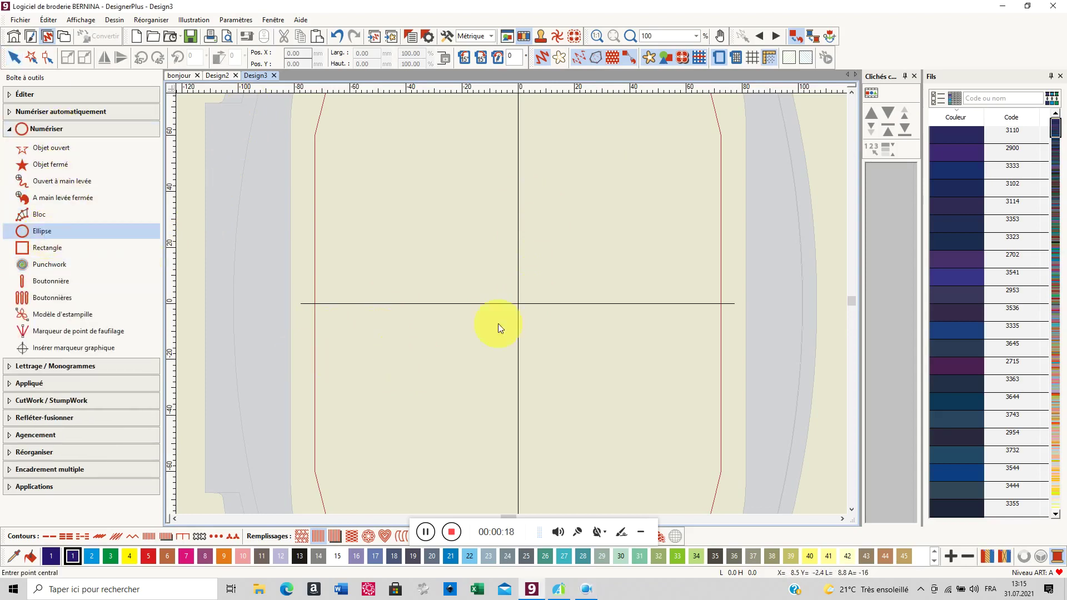
click(518, 303)
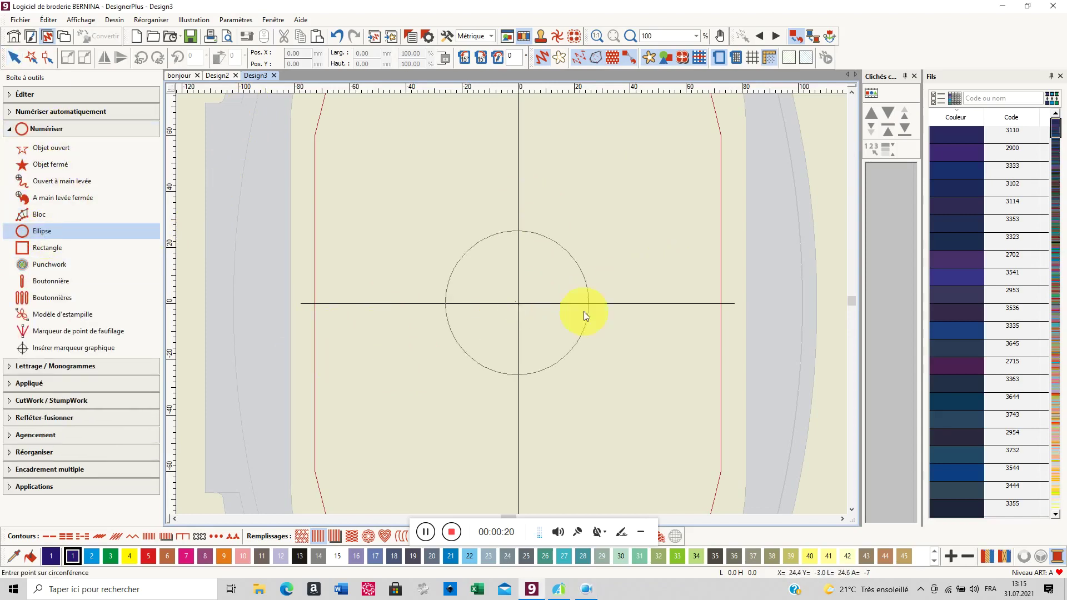
click(691, 301)
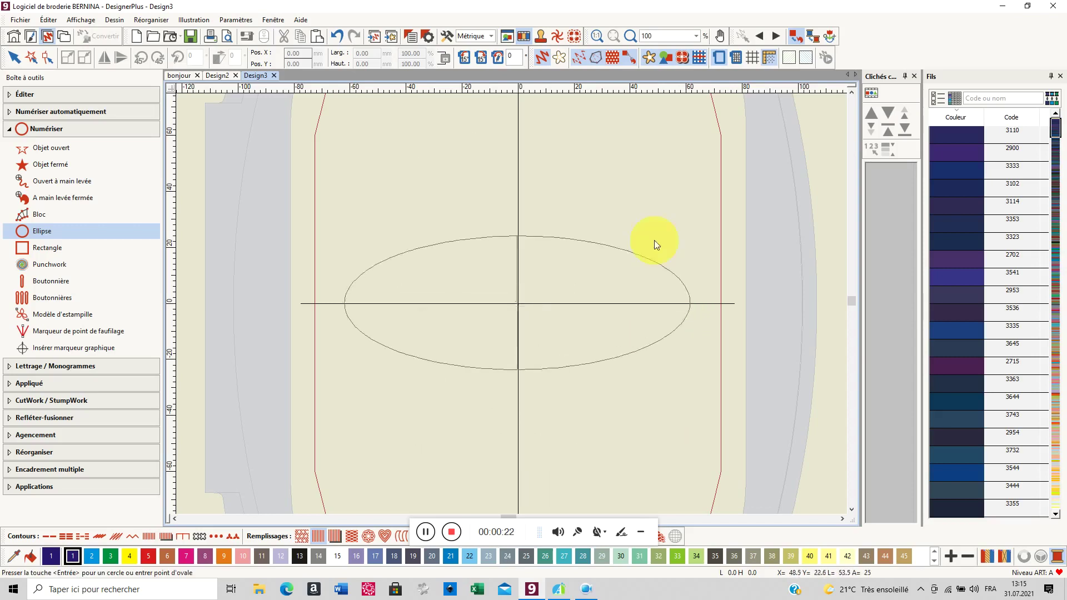
click(638, 155)
click(637, 155)
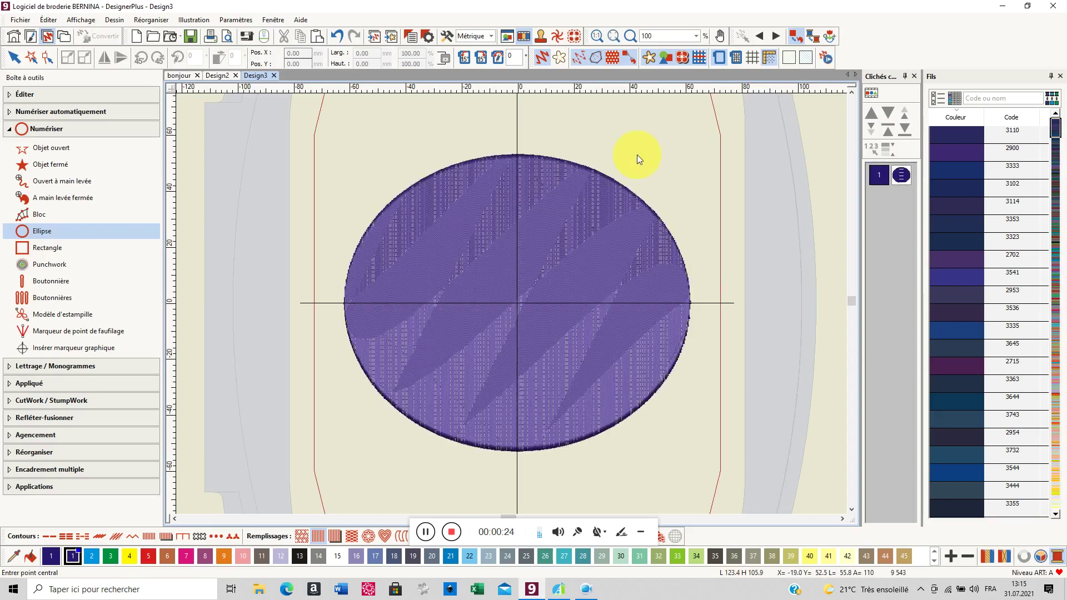
click(901, 175)
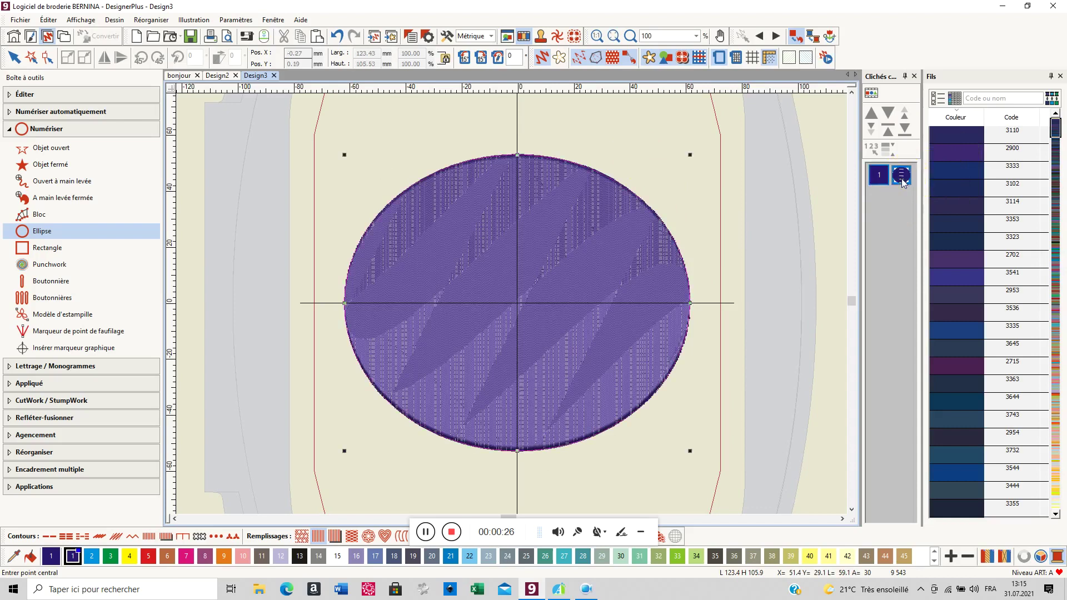
click(301, 536)
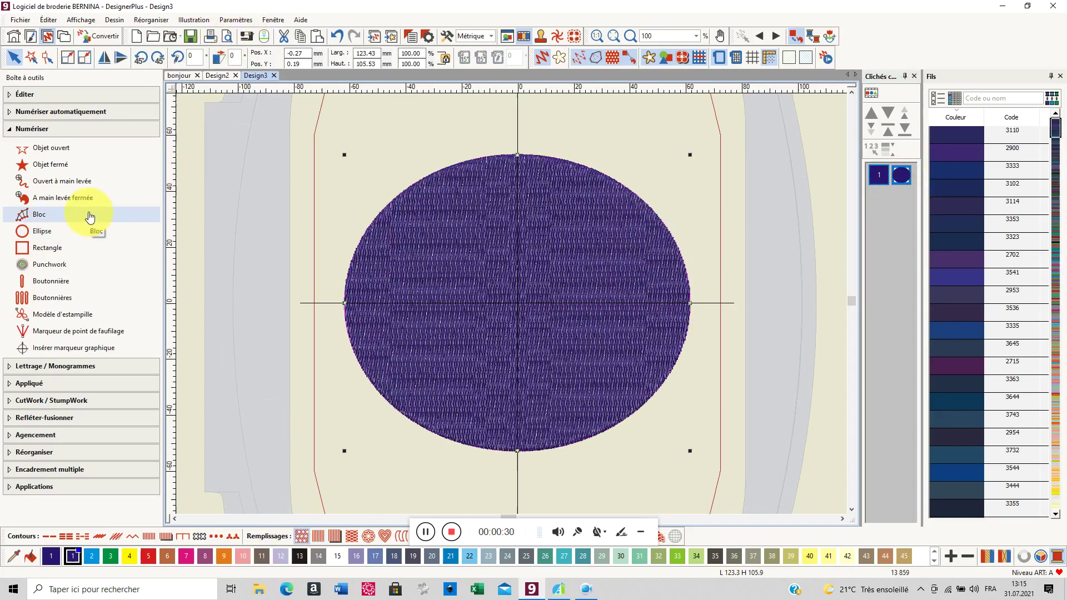
Digitize a smaller ellipse about 77 × 58 mm in red colour 5 on the same centre and give it the same step fill
click(40, 231)
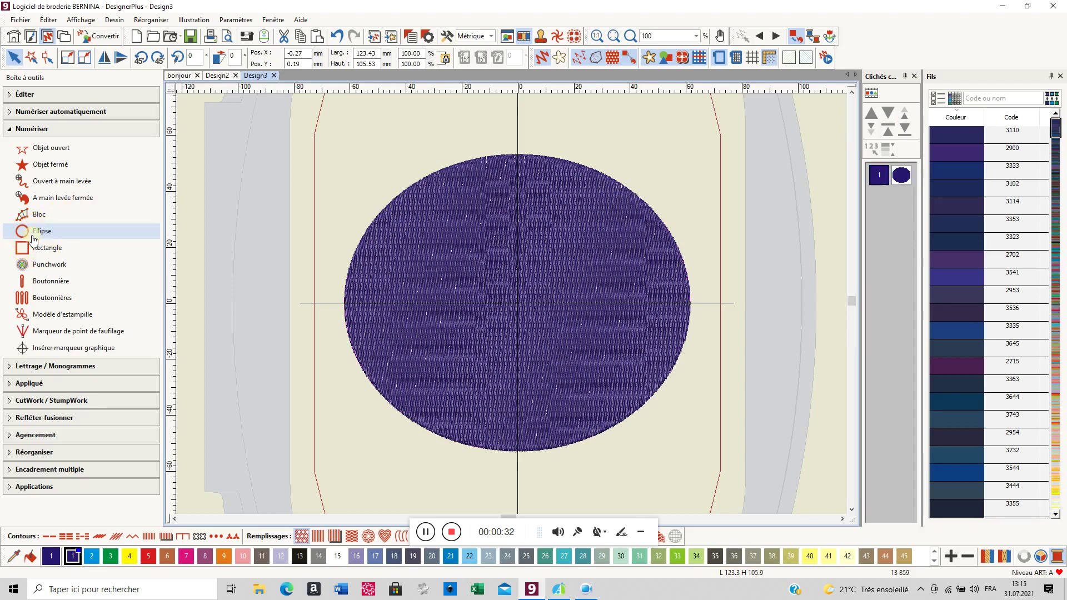
click(148, 556)
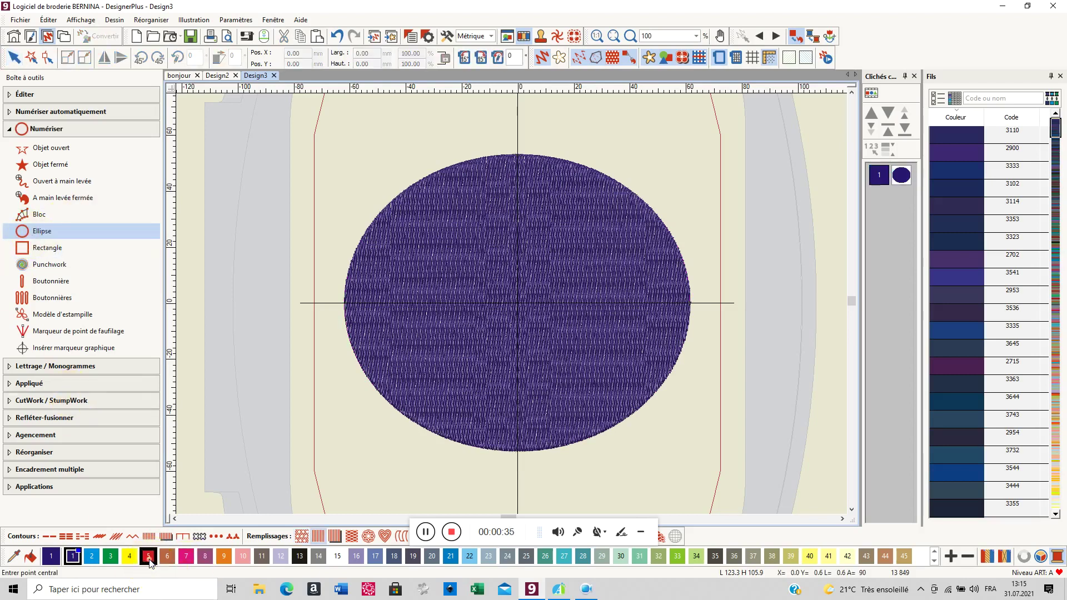
click(520, 301)
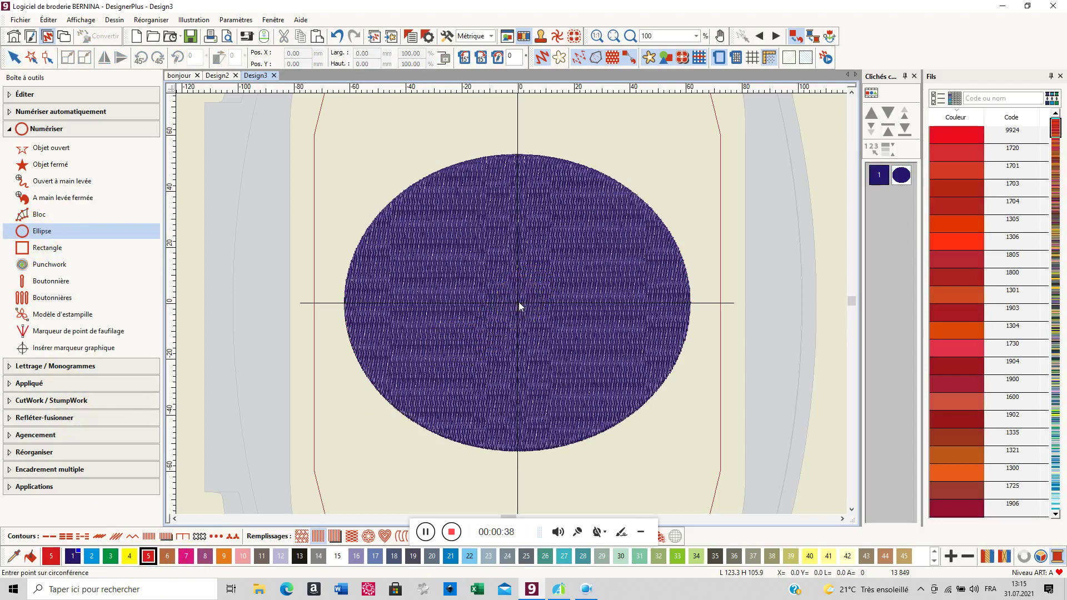
click(627, 303)
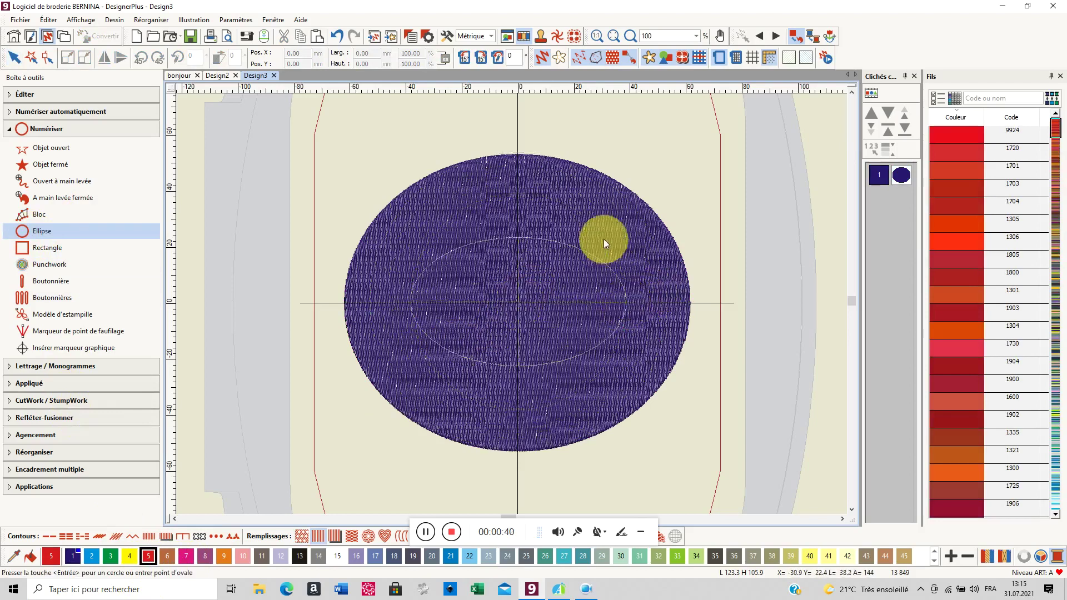
click(596, 221)
key(Return)
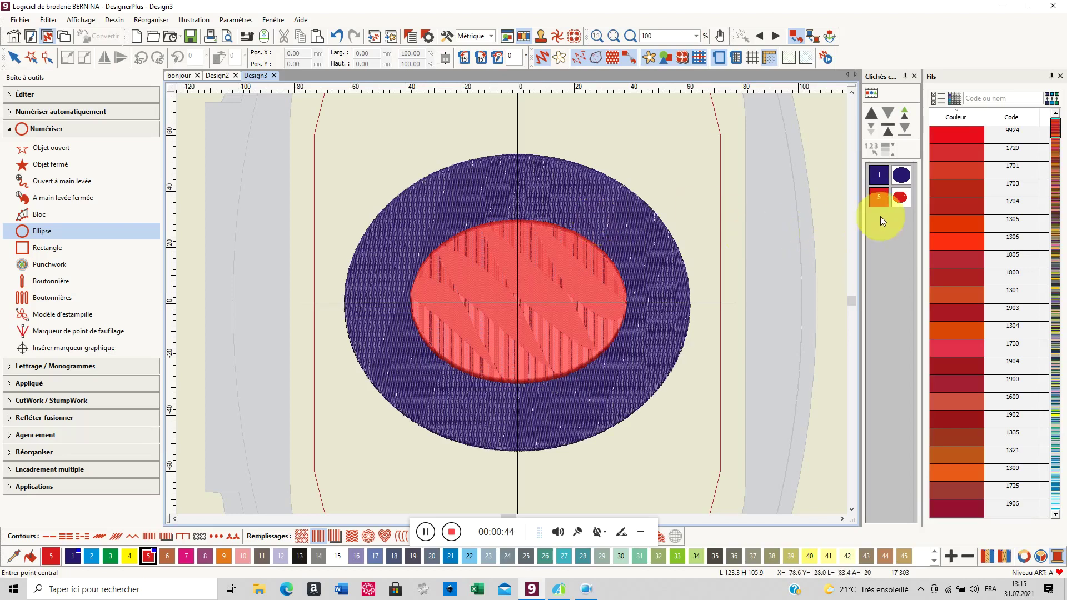
click(896, 198)
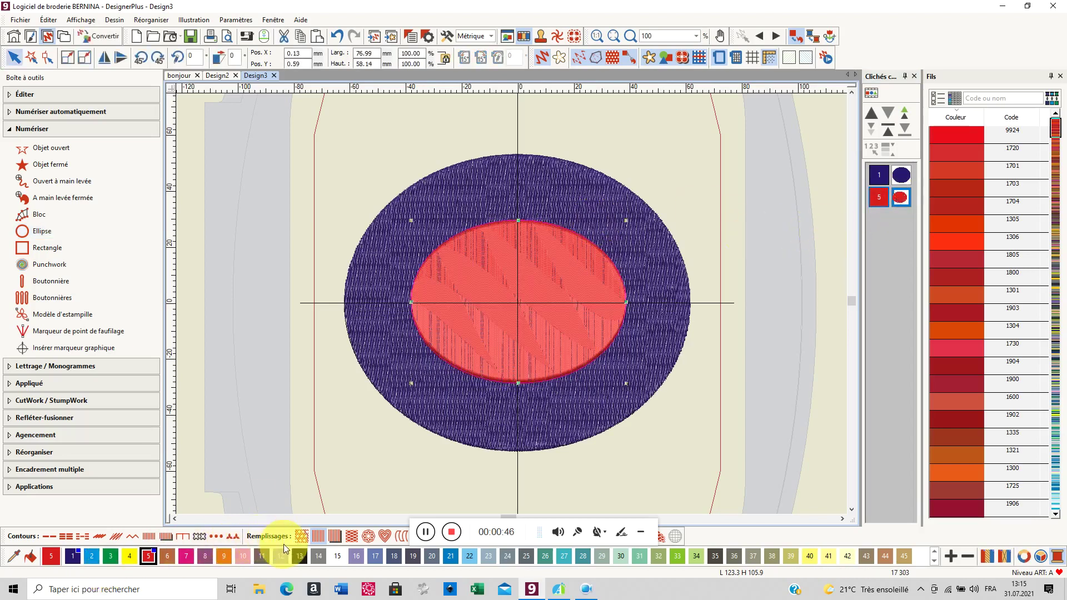
click(304, 535)
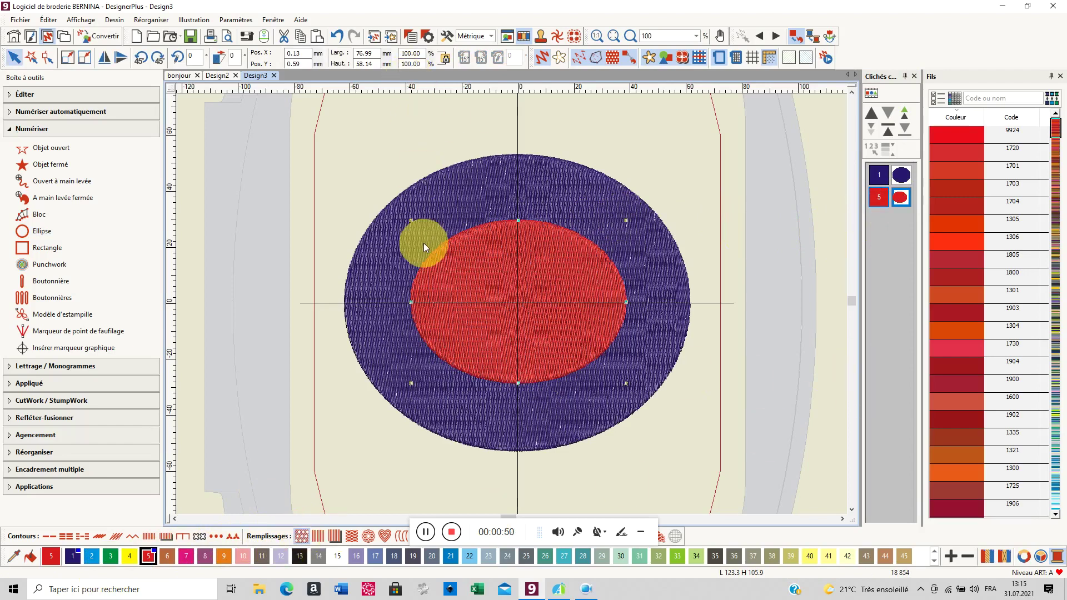
Use the red ellipse to remove the overlap from the purple ellipse beneath it and delete the red ellipse
click(39, 95)
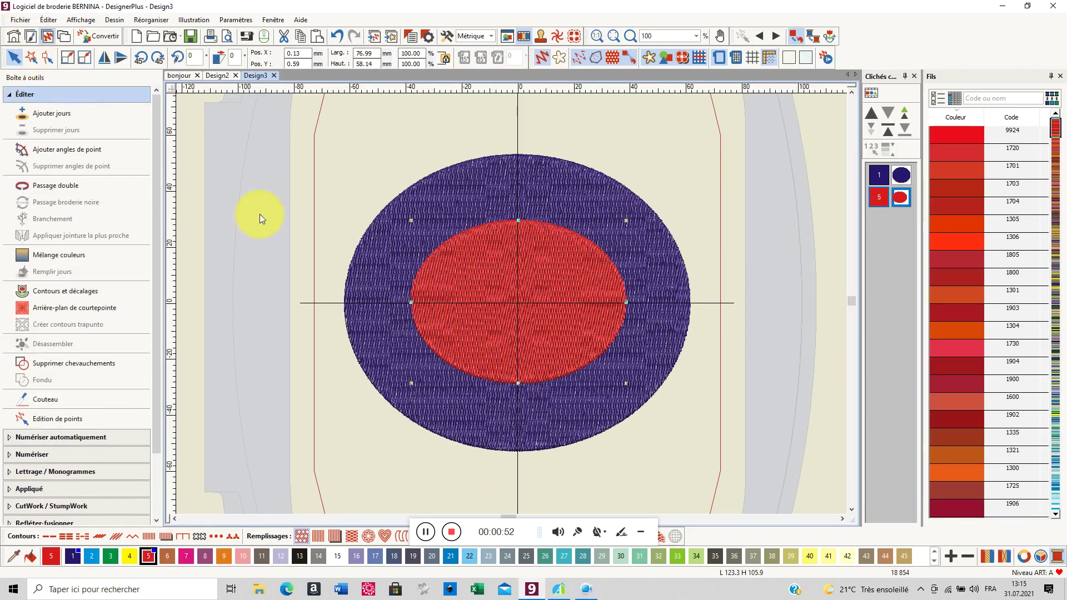
click(45, 362)
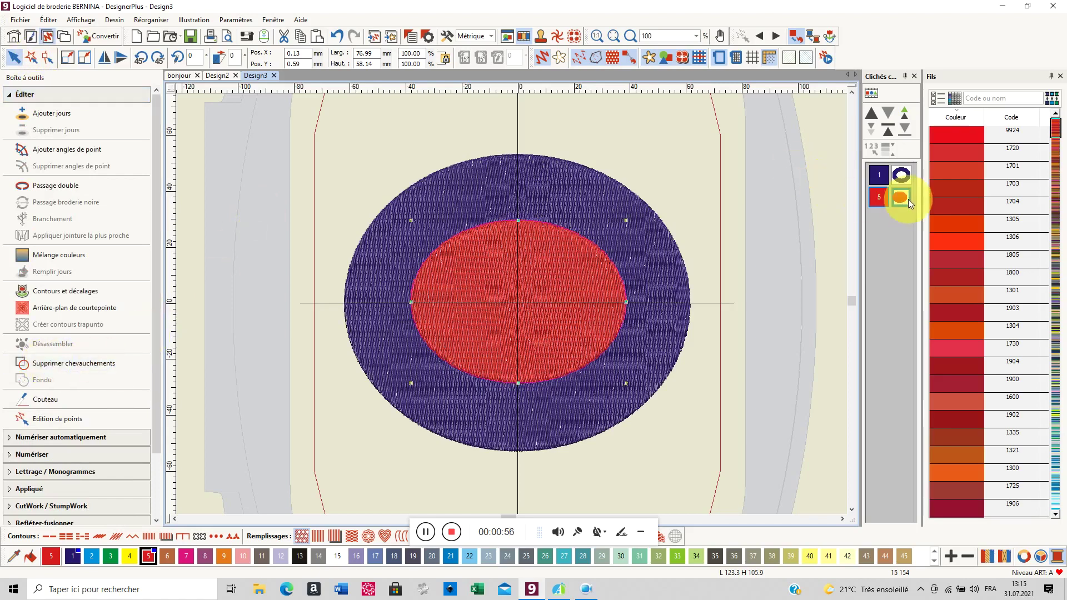
key(Delete)
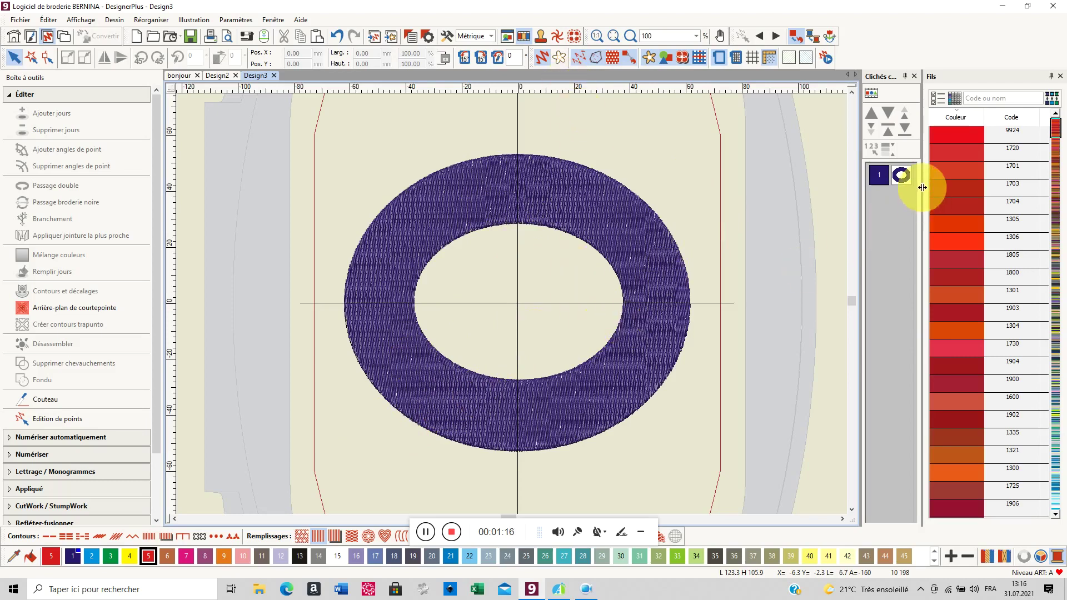
Convert the purple ring into an appliqué, keeping the opening in its centre
click(898, 176)
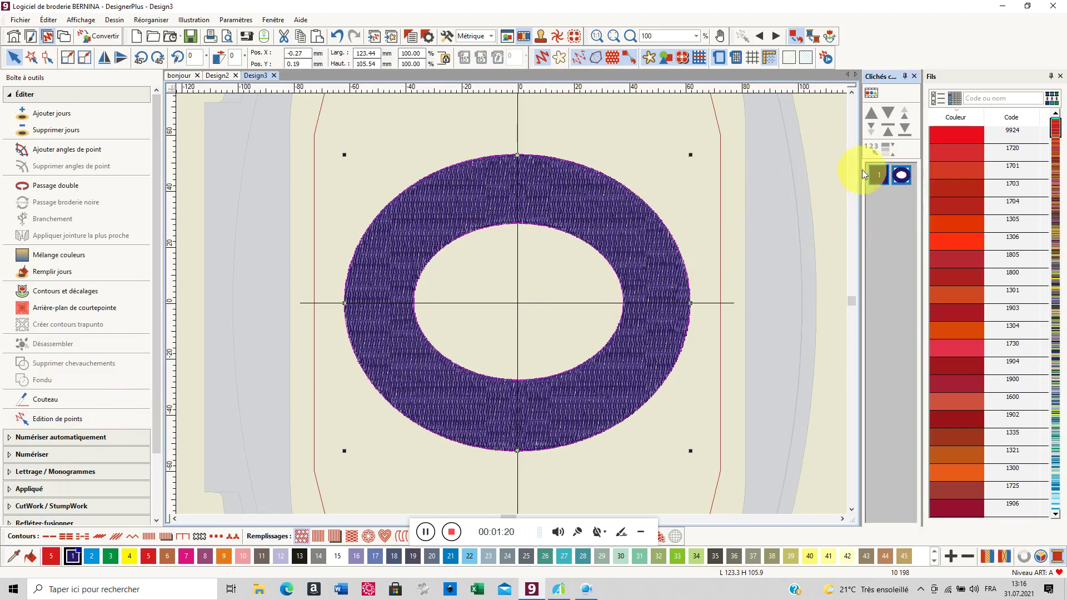
click(67, 489)
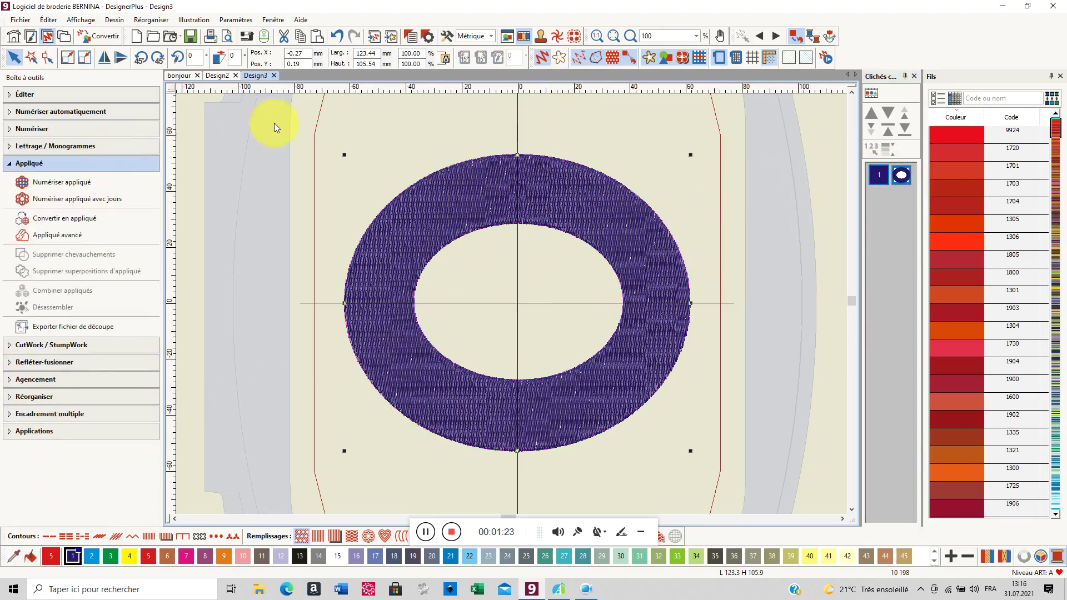
click(111, 200)
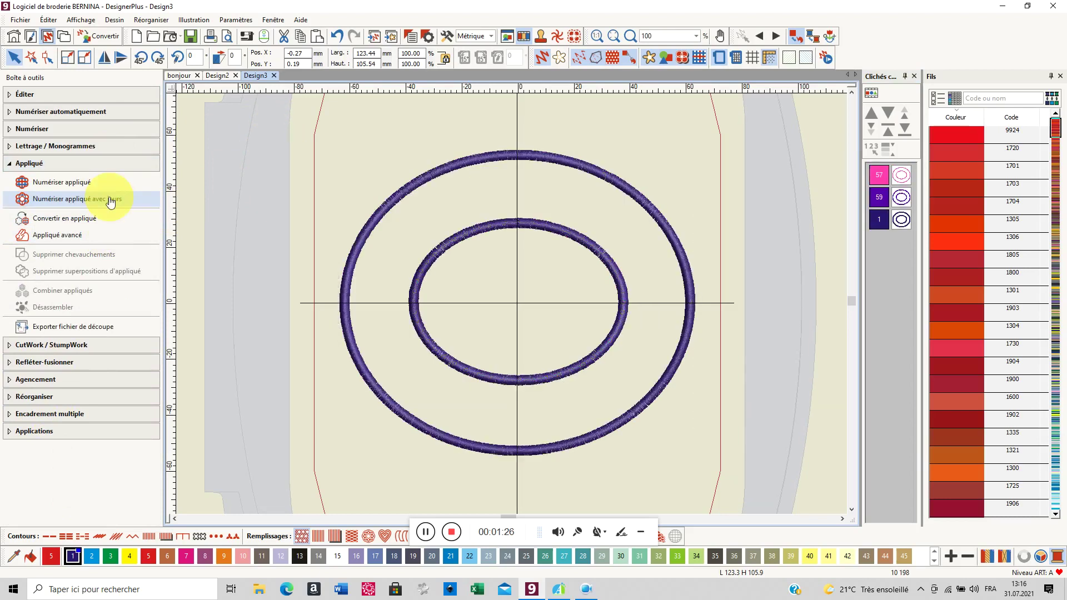
click(629, 134)
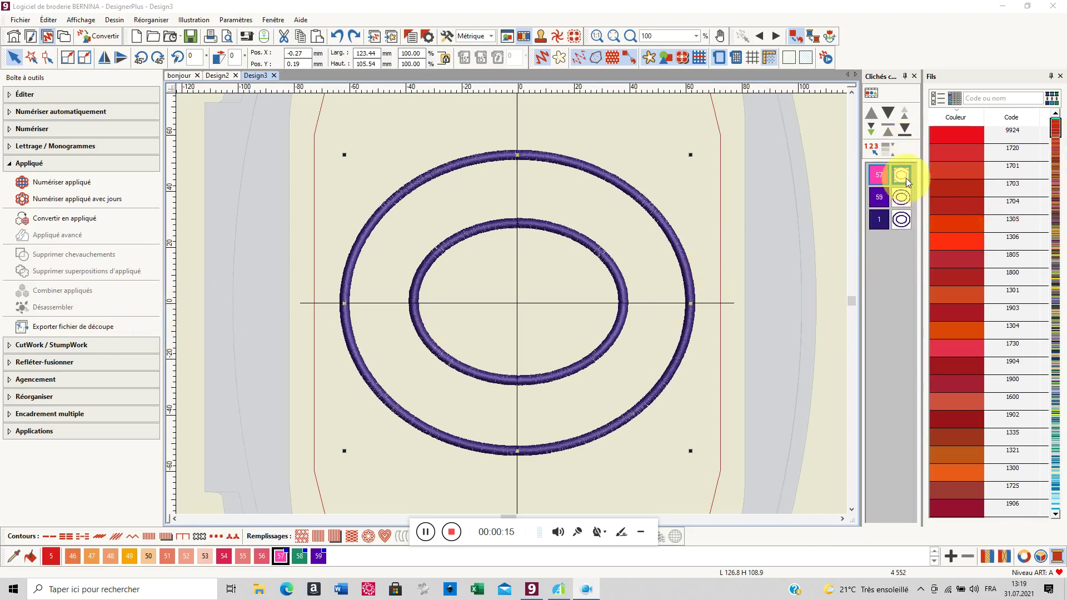
Delete the appliqué's purple colour 59 stitching and its dark blue colour 1 satin border, keeping only the pink outline
click(905, 207)
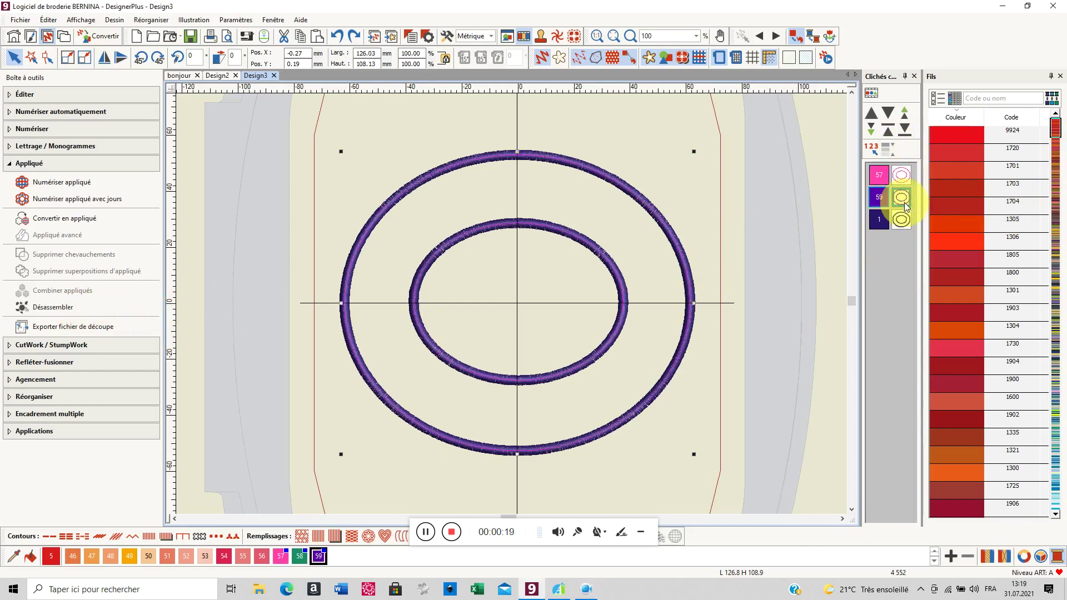
key(Delete)
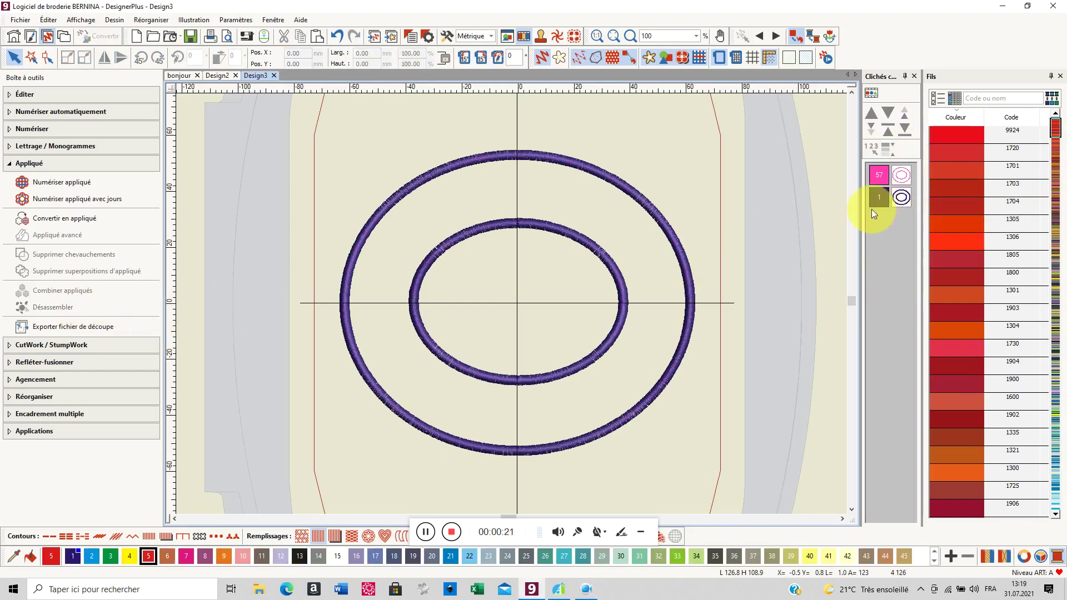
click(902, 198)
key(Delete)
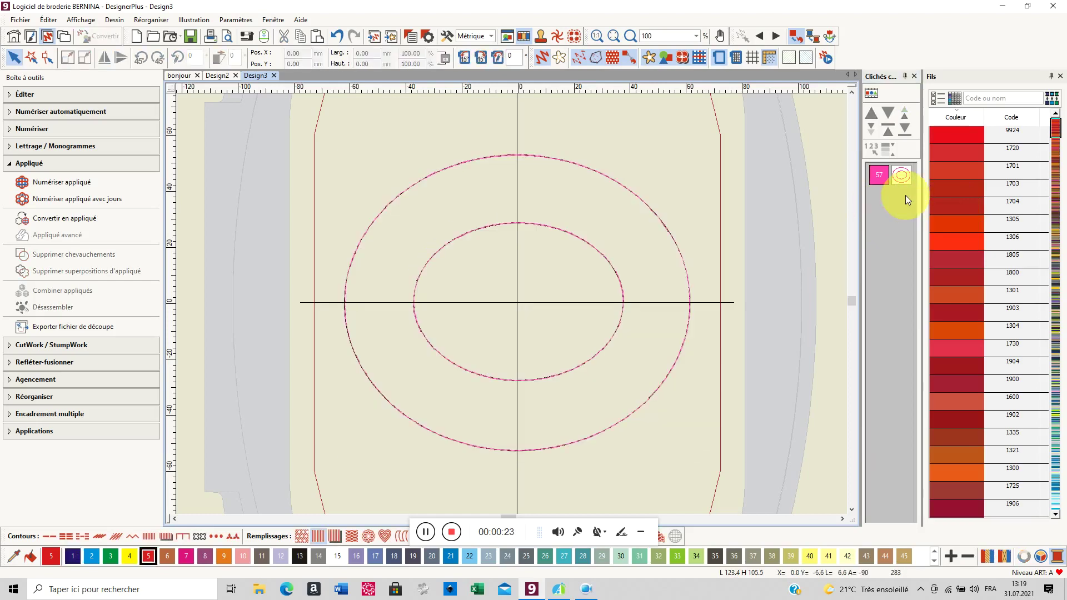
Recolour the remaining ring outline, trying colour 59 and settling on red colour 54
click(903, 176)
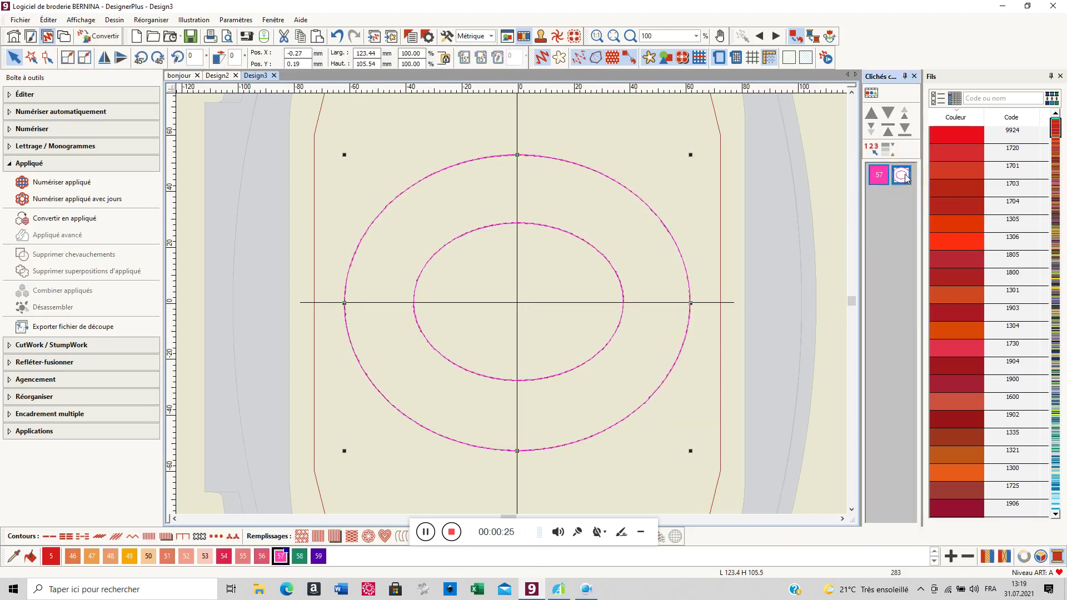
click(319, 556)
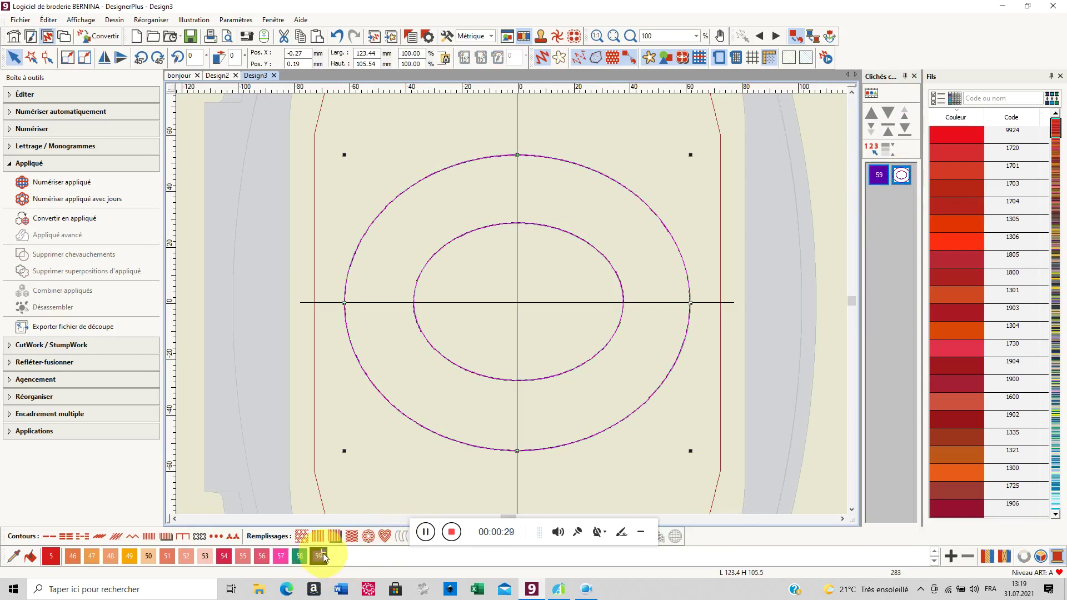
click(225, 557)
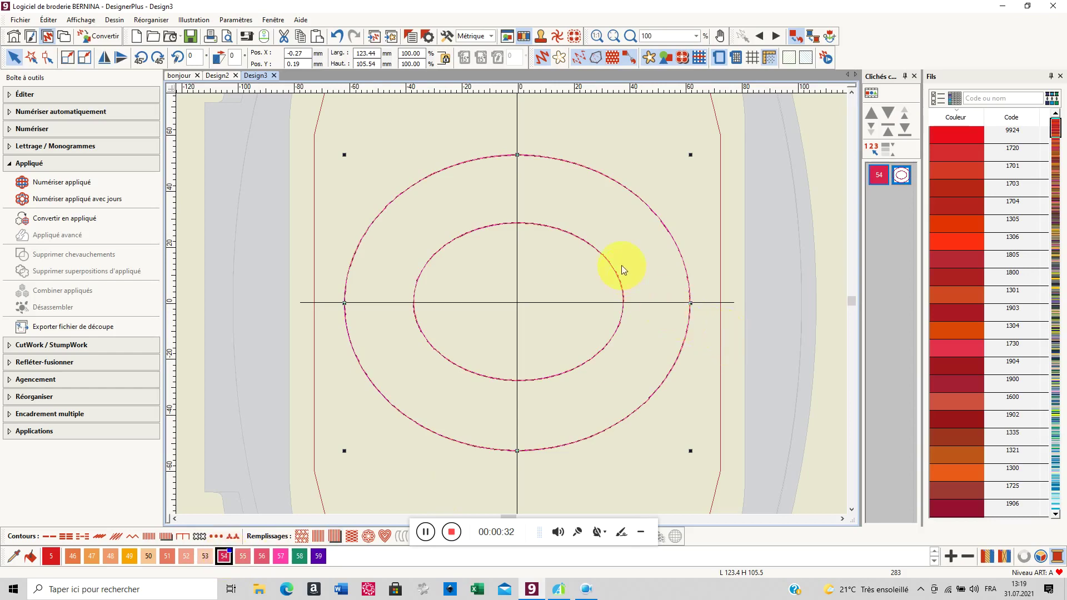
Open the cutting file export settings for the ring outline in Design3
click(50, 328)
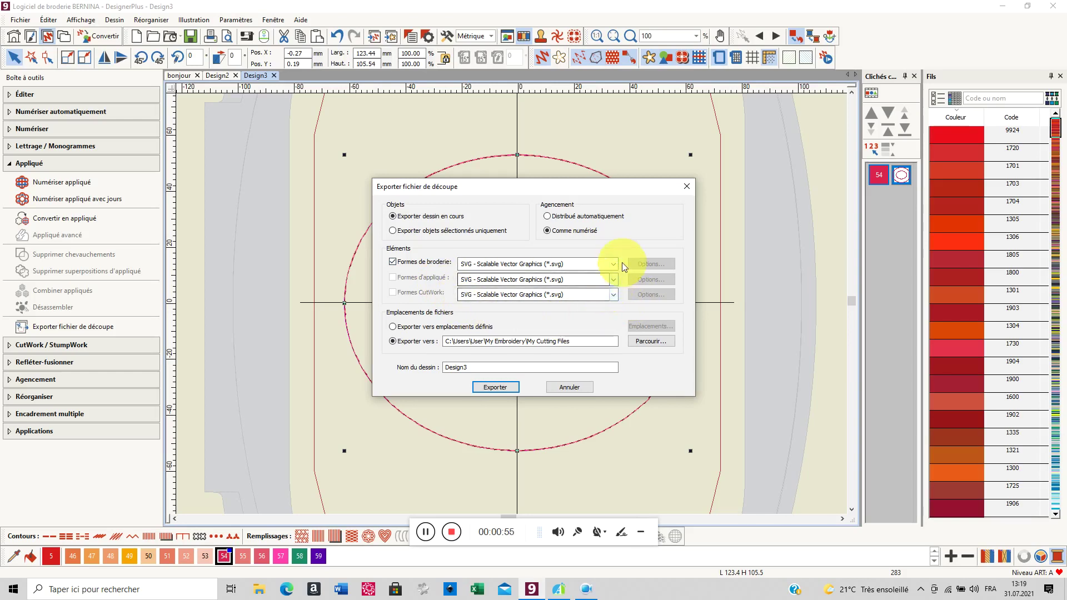
click(459, 522)
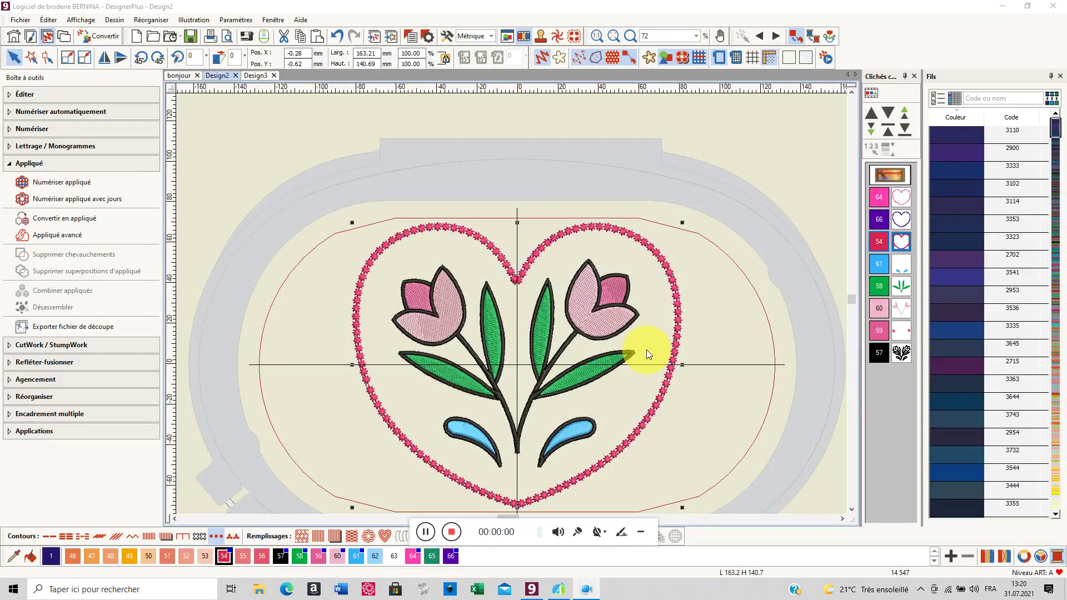